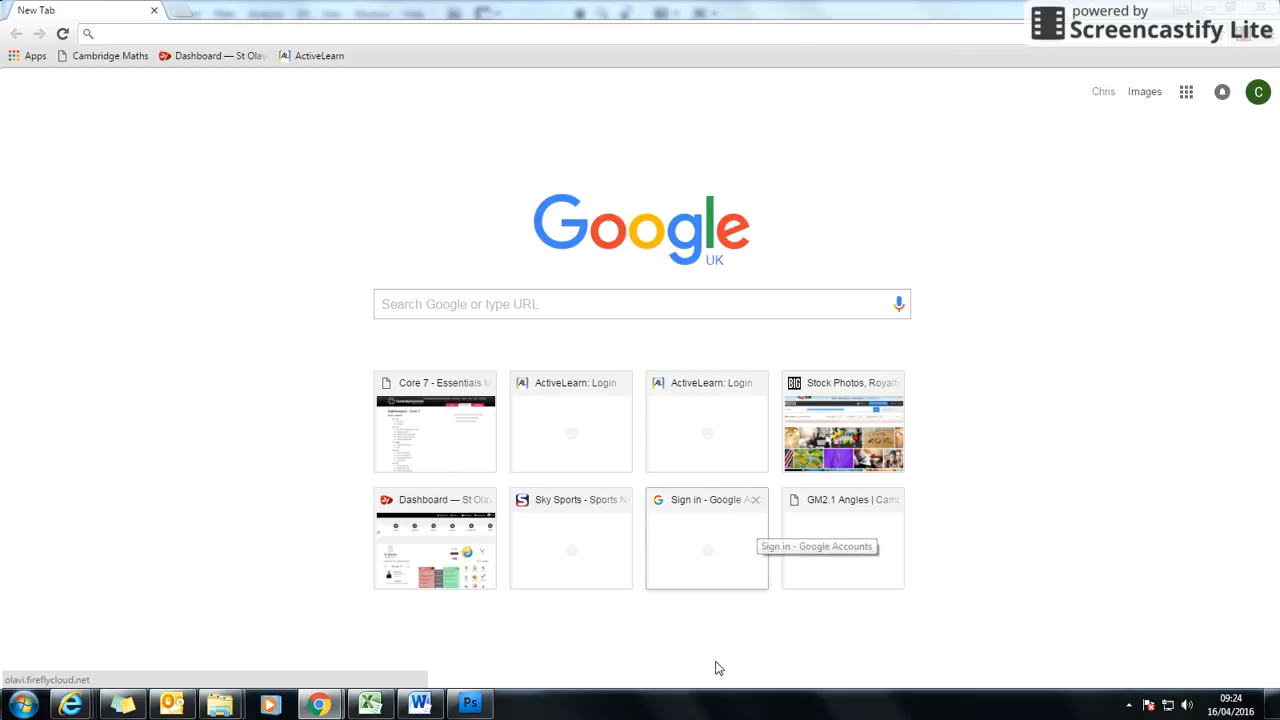
# - View the DSC00527 photo from the Wanted Poster folder in a maximized image viewer, and return to Photoshop
pyautogui.click(474, 704)
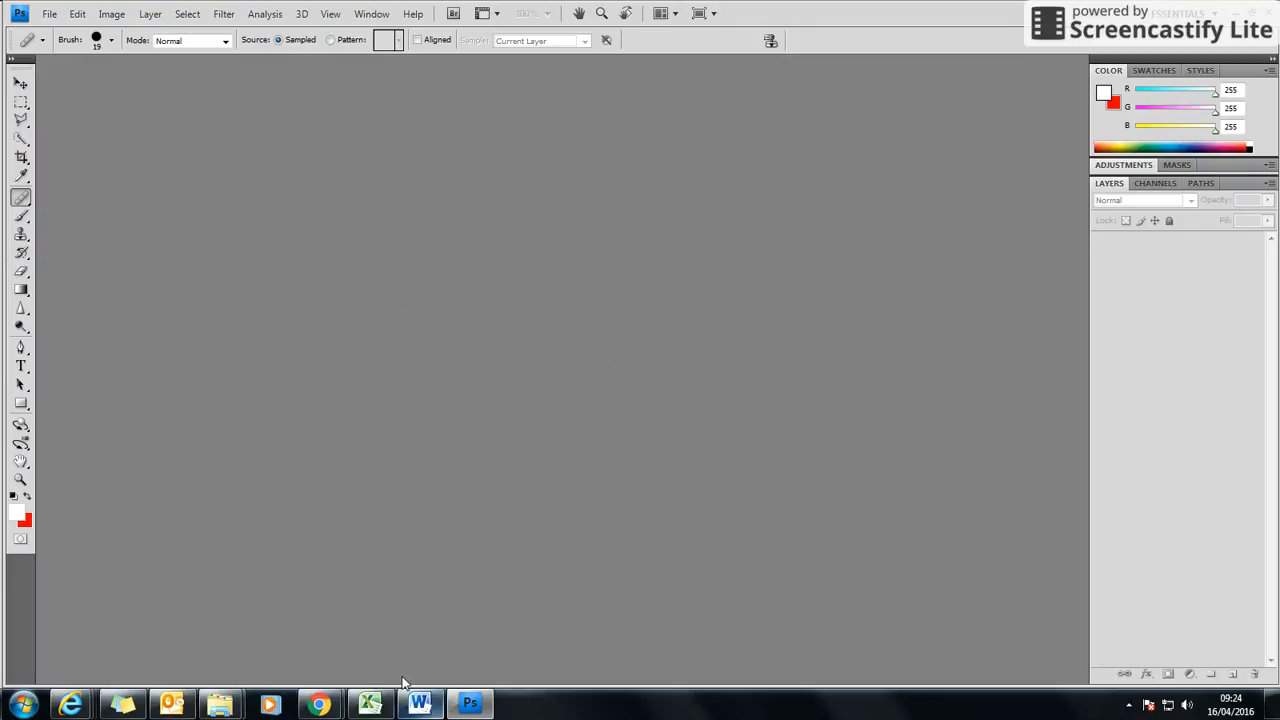
pyautogui.moveTo(220, 704)
pyautogui.click(323, 636)
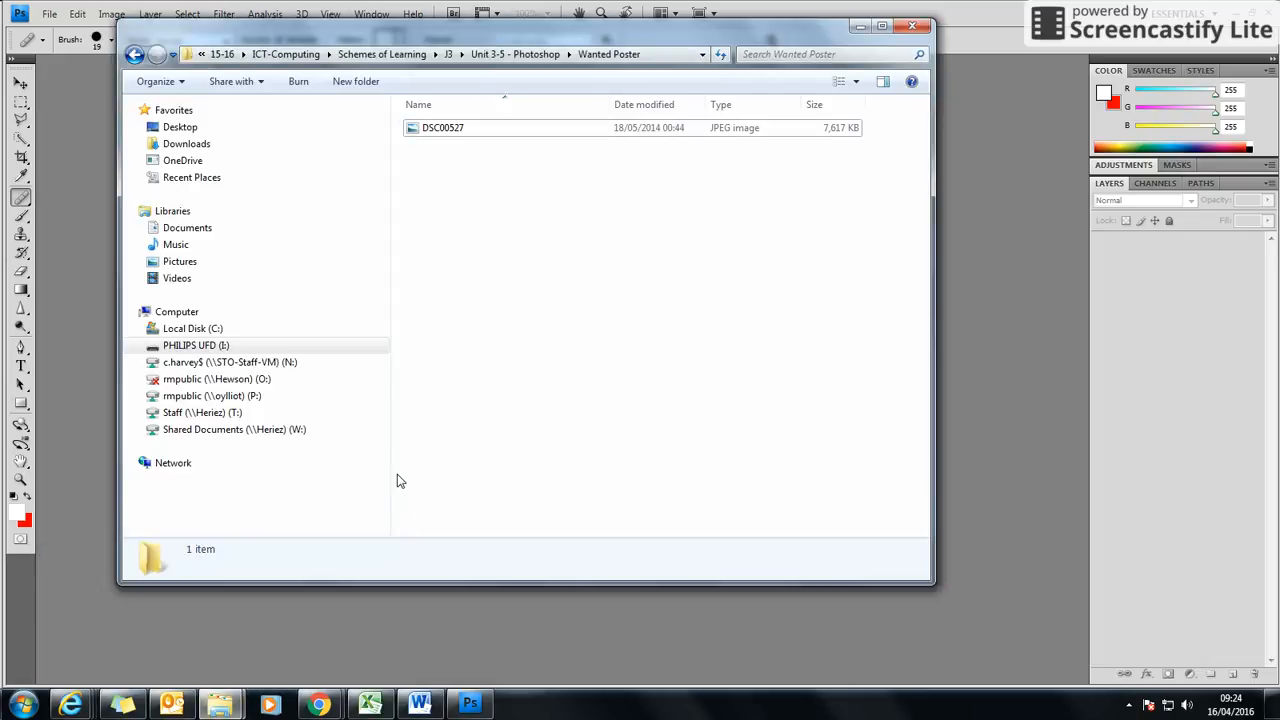
pyautogui.doubleClick(442, 130)
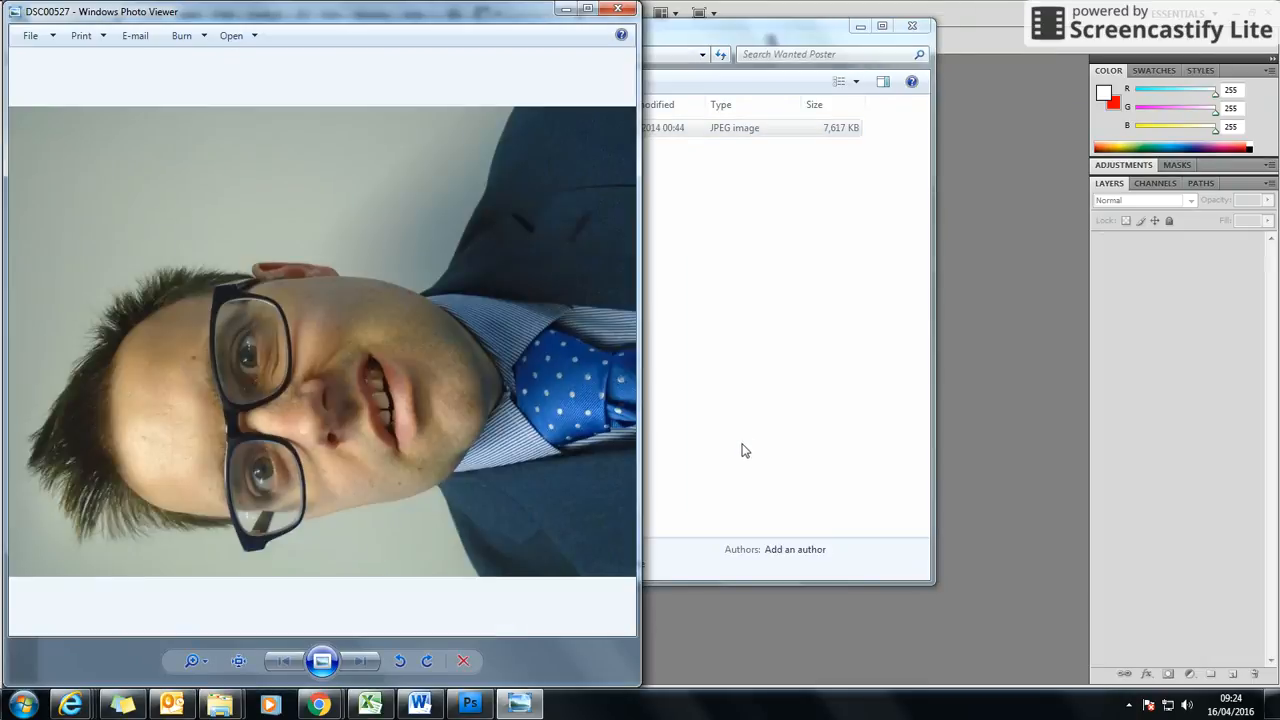
pyautogui.click(586, 10)
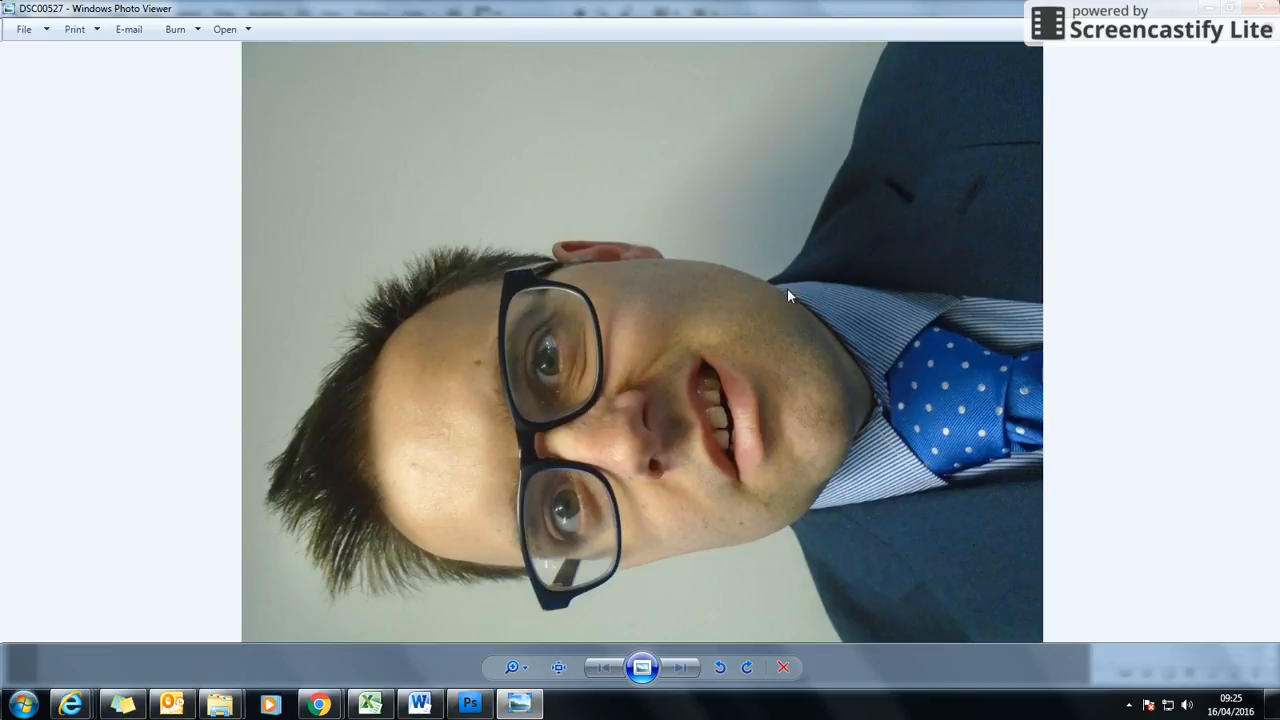
pyautogui.click(1205, 8)
pyautogui.click(781, 13)
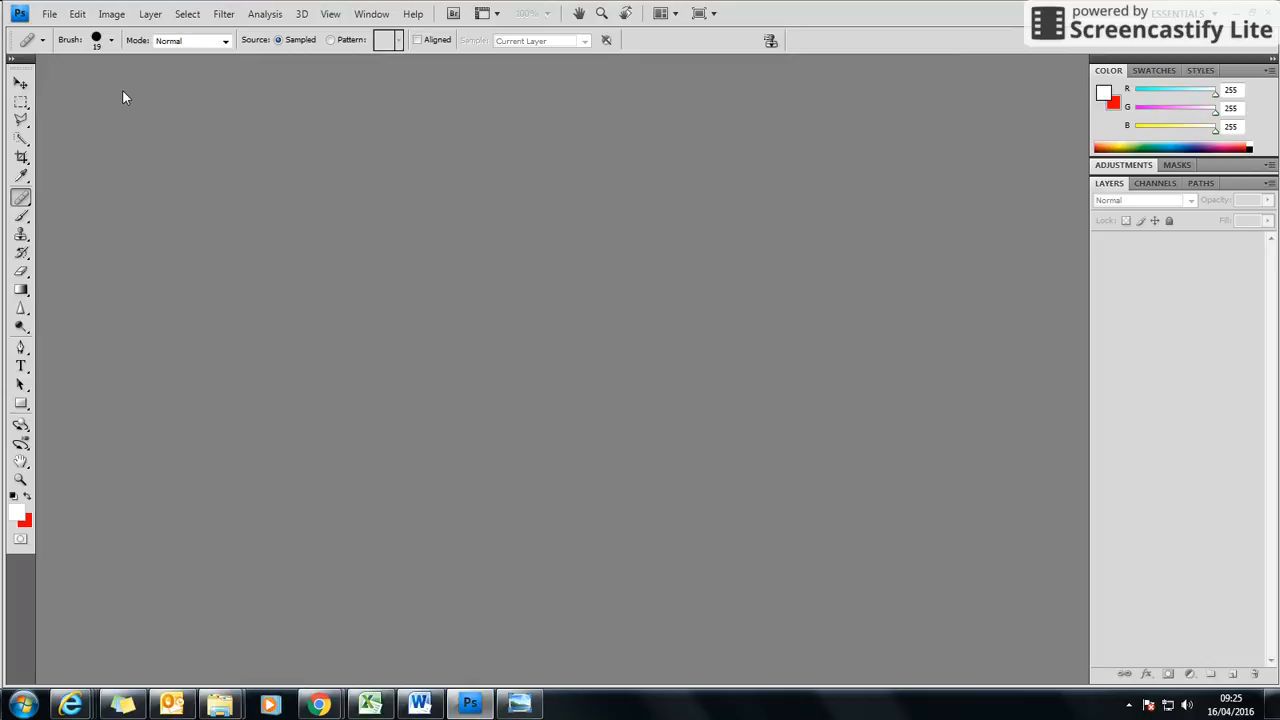
# - Start a new document using the International Paper preset at A4 size
pyautogui.click(44, 12)
pyautogui.click(14, 32)
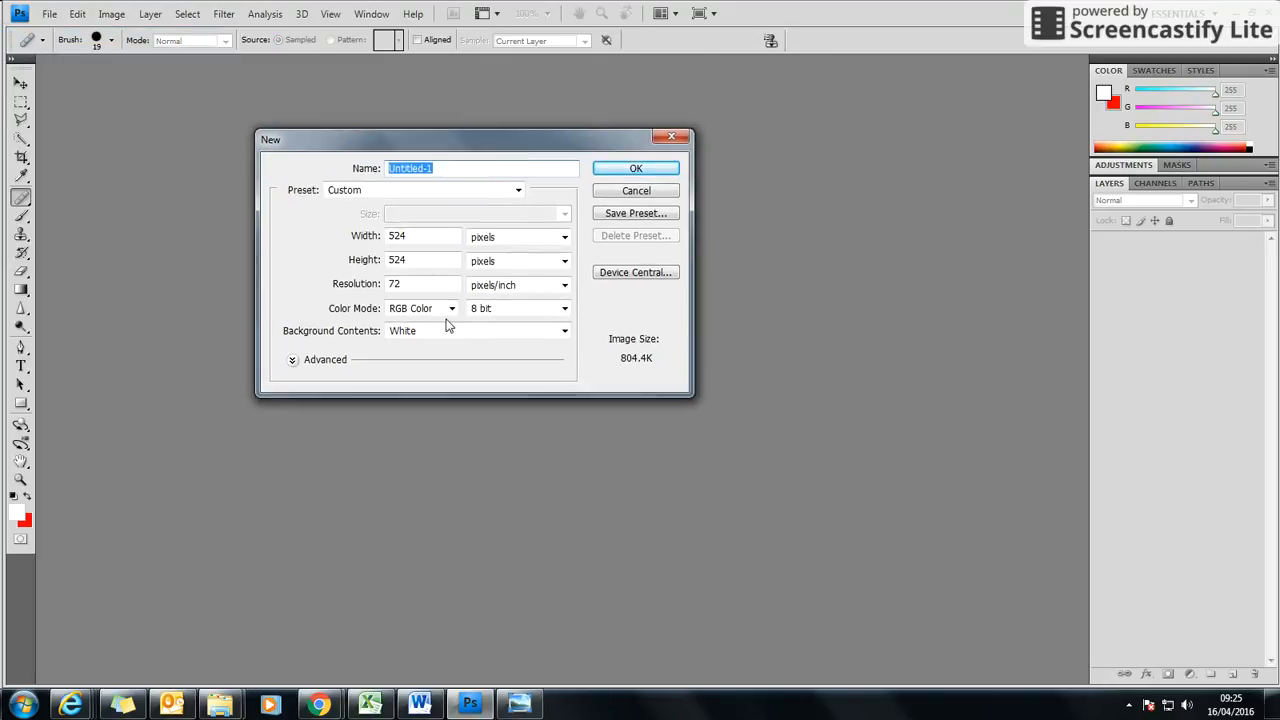
pyautogui.click(516, 191)
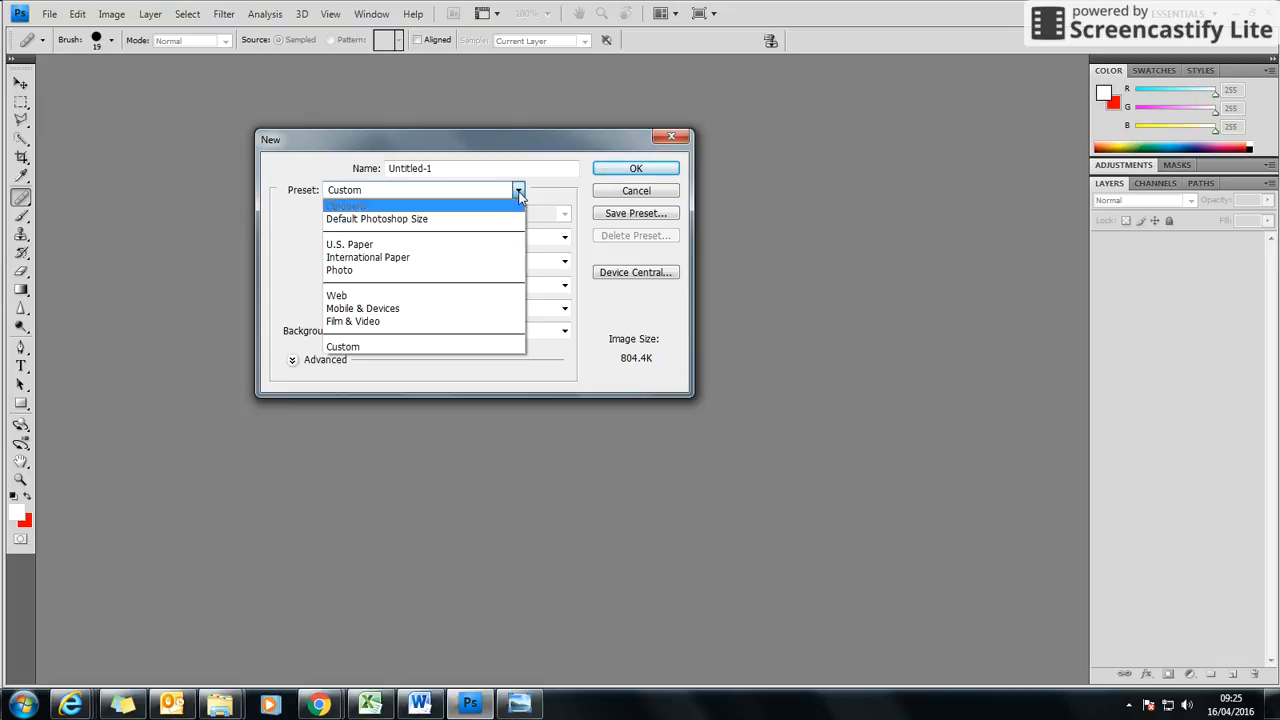
pyautogui.click(478, 257)
pyautogui.click(487, 219)
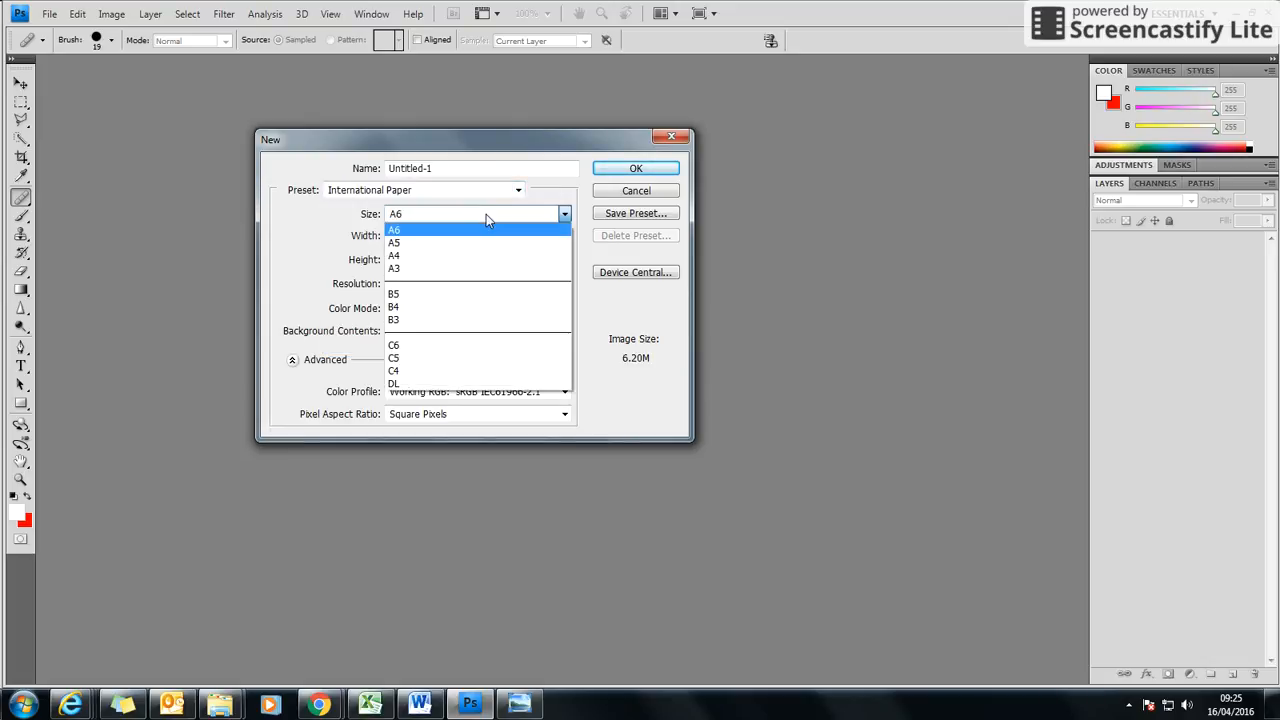
pyautogui.click(460, 257)
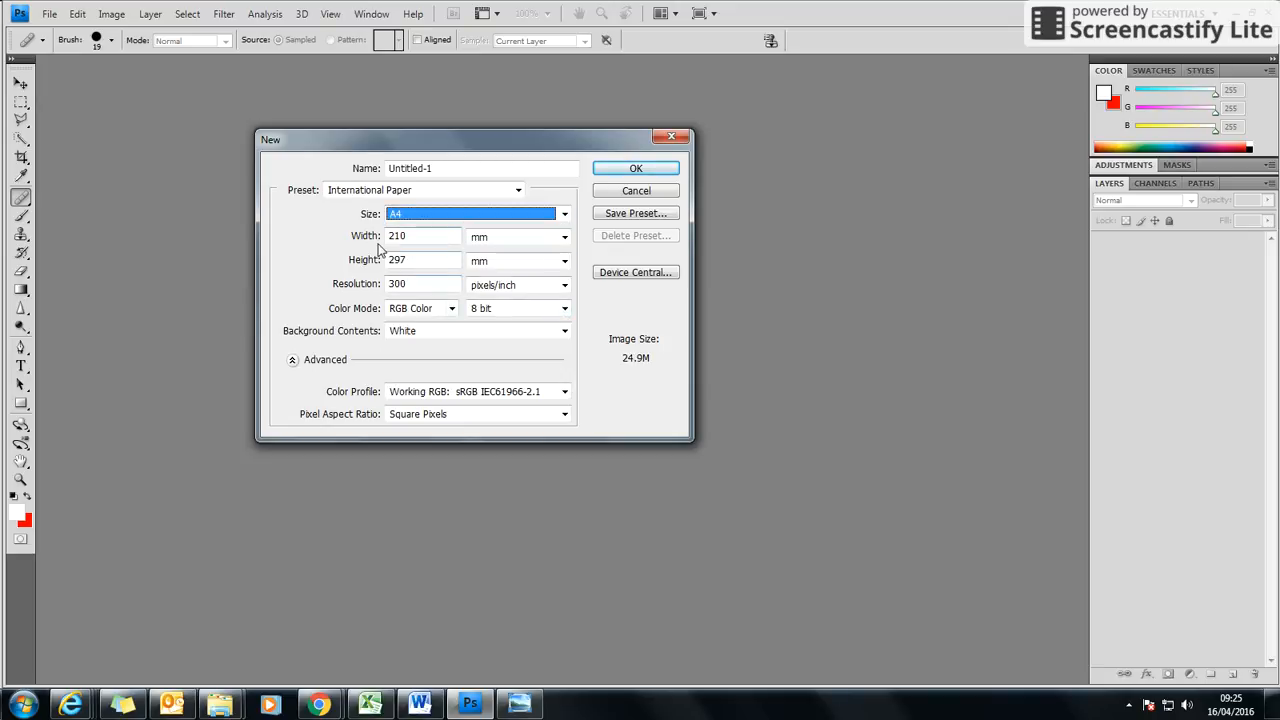
# - Switch the new document's preset to Custom and back to International Paper
pyautogui.click(434, 192)
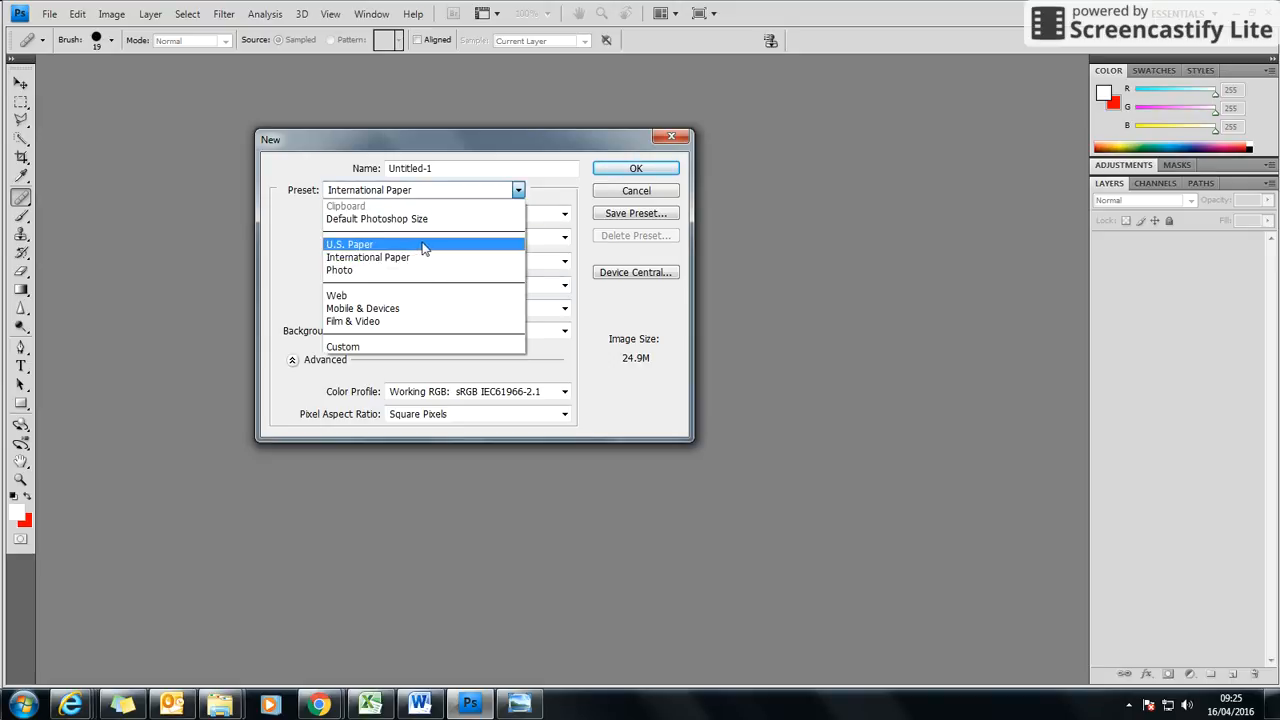
pyautogui.click(418, 347)
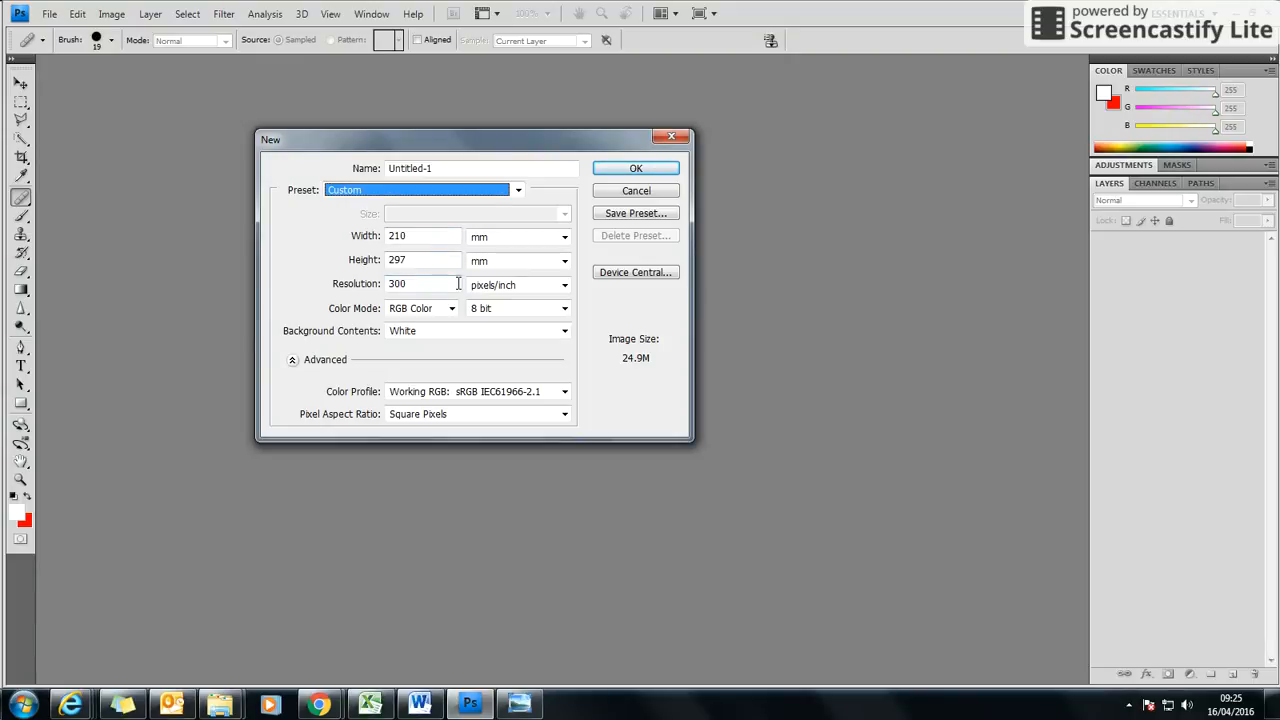
pyautogui.click(497, 191)
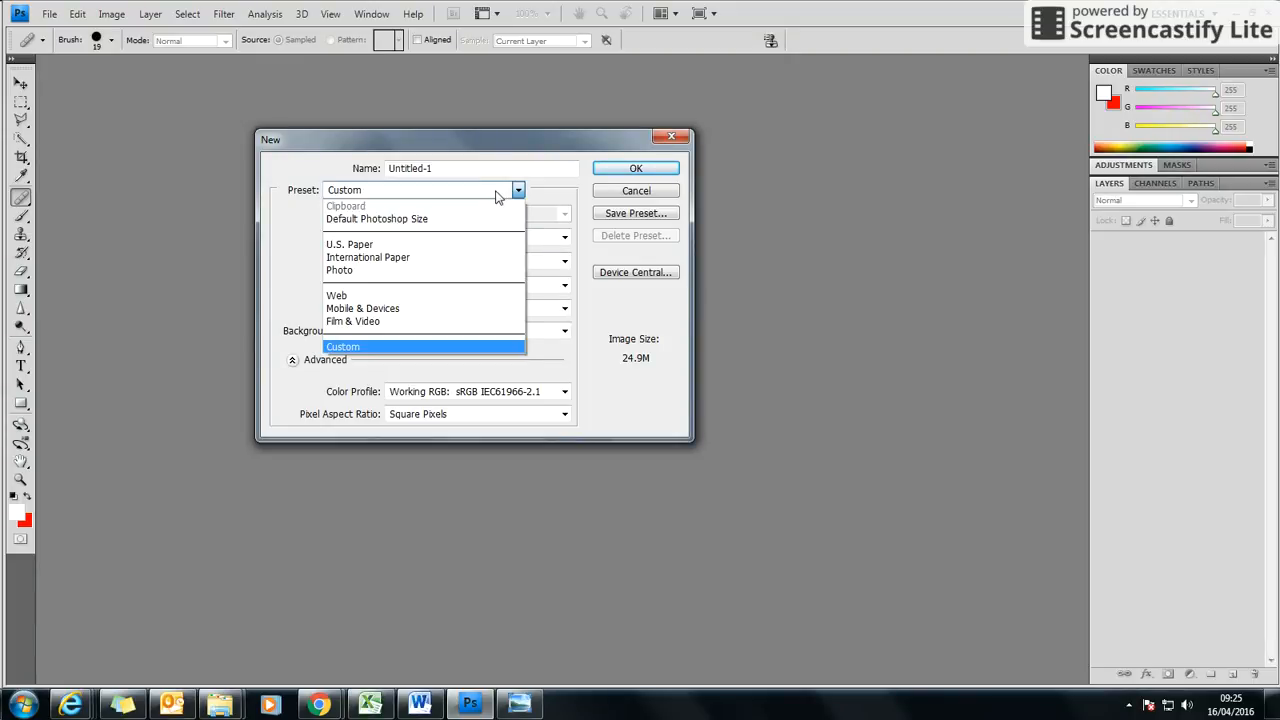
pyautogui.click(471, 257)
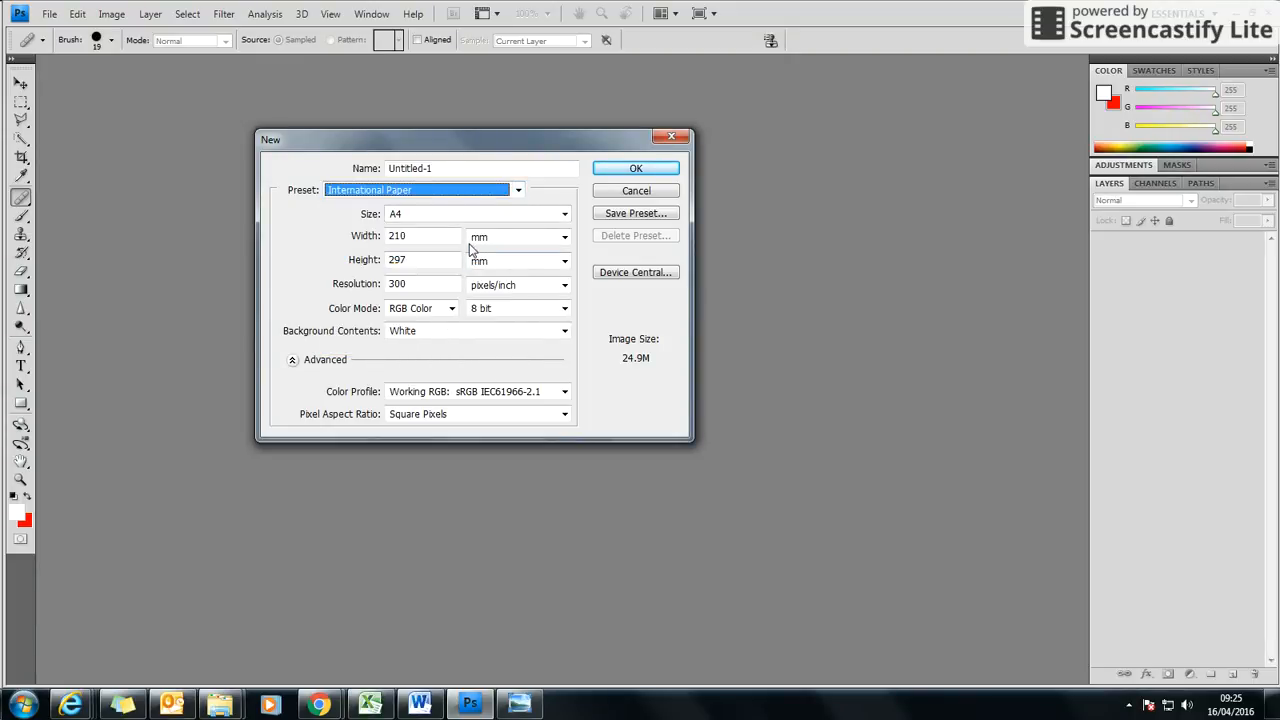
# - Set the new document's resolution to 150 pixels/inch and its background contents to Transparent
pyautogui.doubleClick(400, 284)
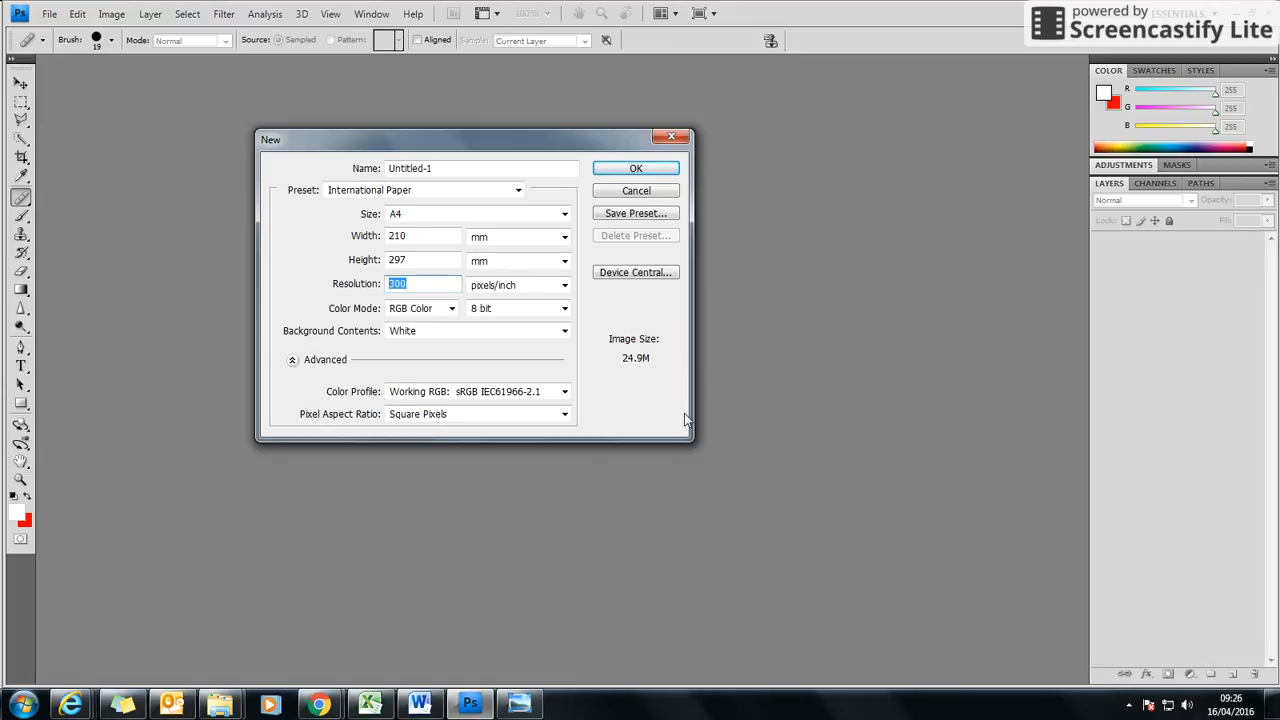
pyautogui.write('150')
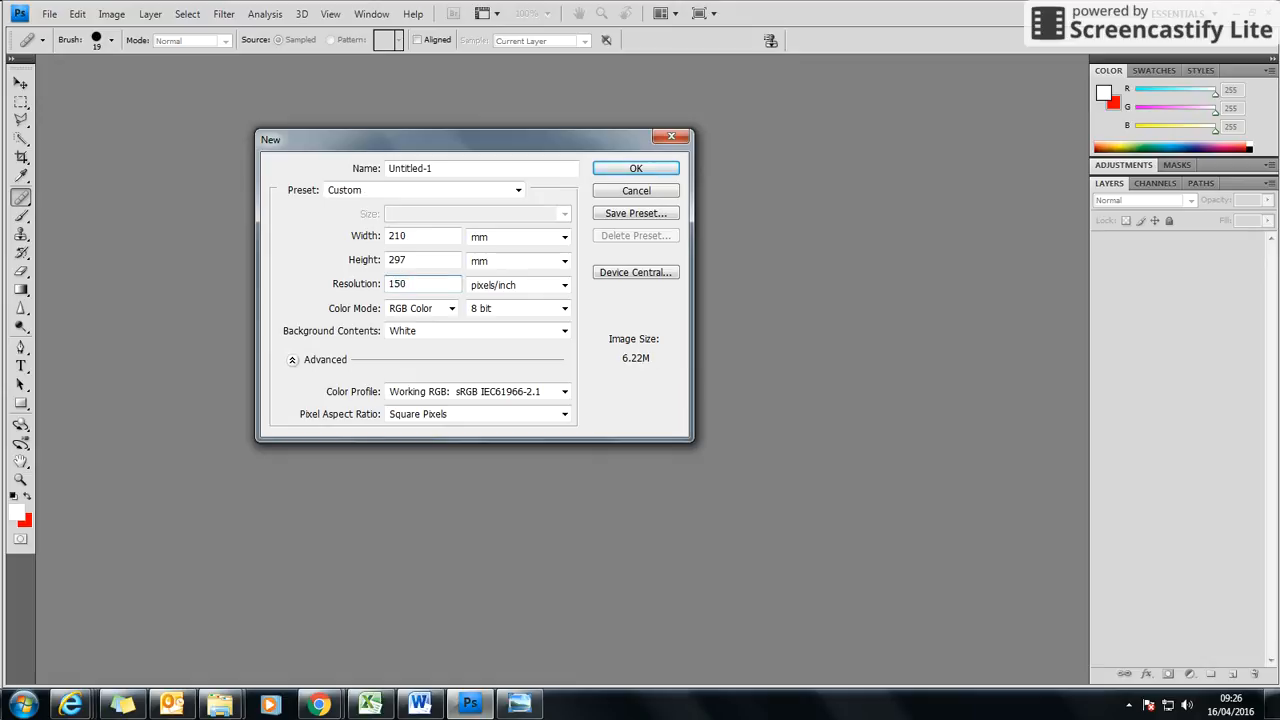
pyautogui.click(446, 240)
pyautogui.click(463, 337)
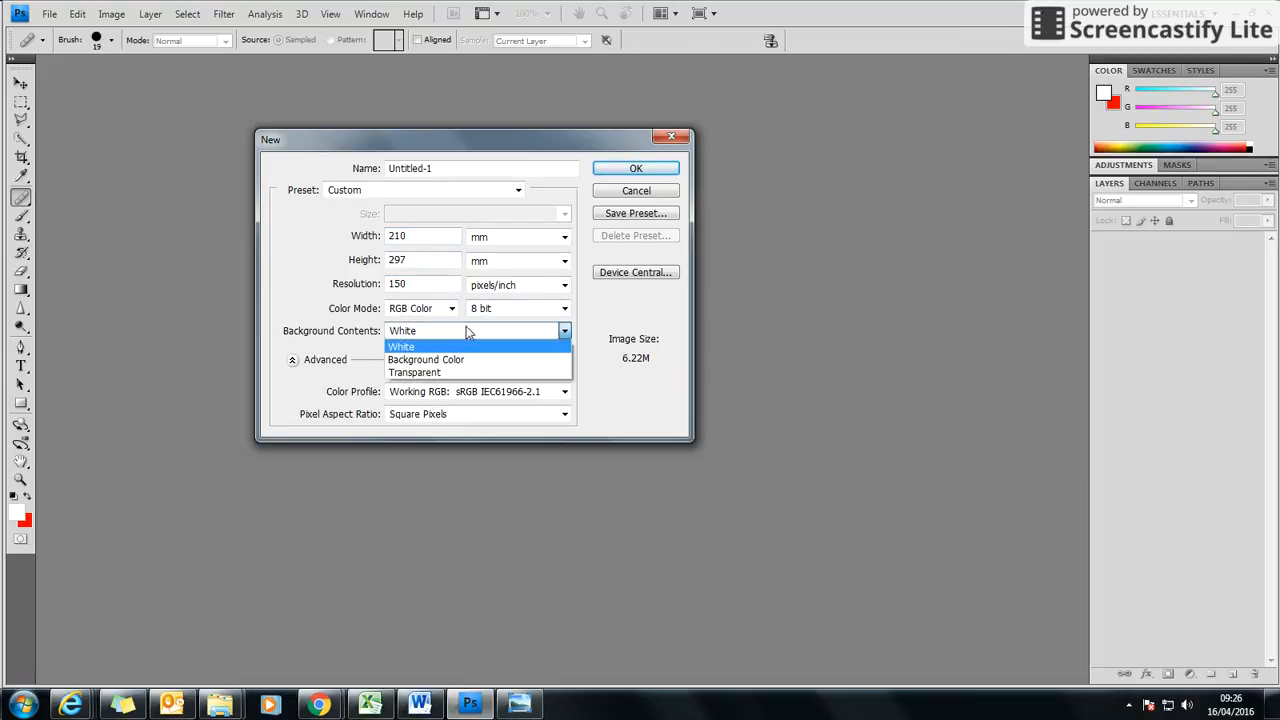
pyautogui.click(463, 374)
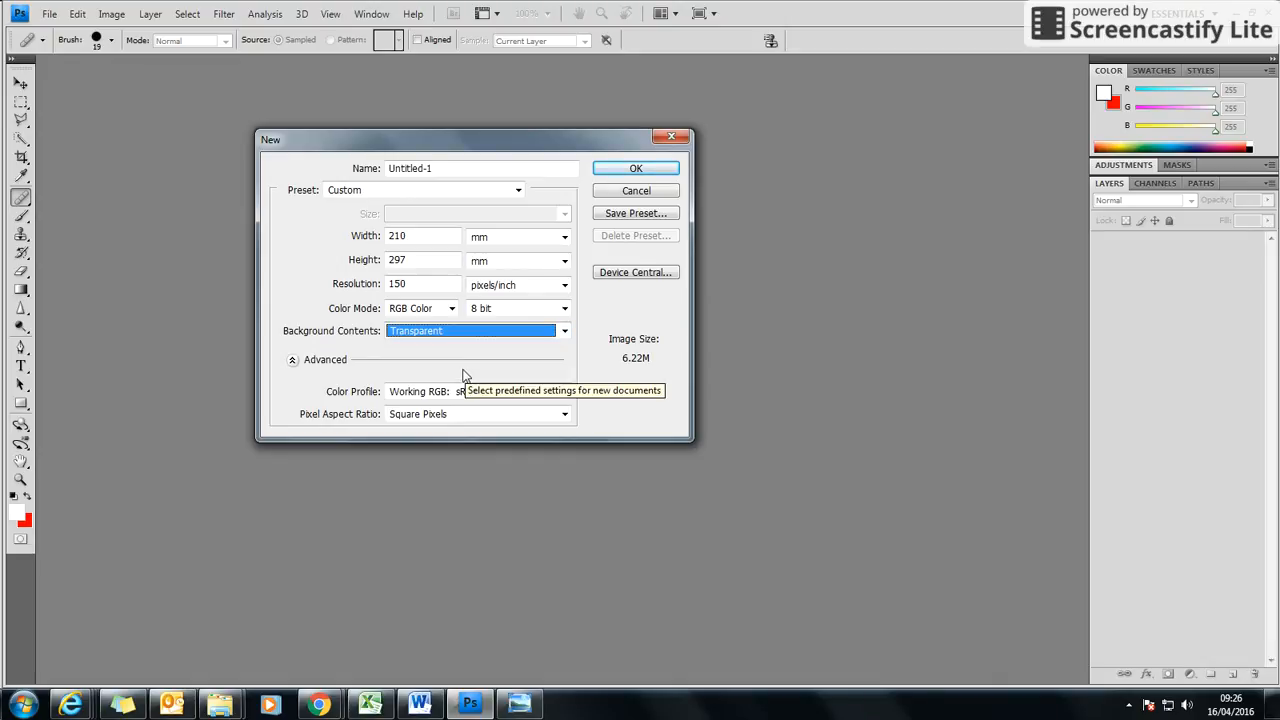
pyautogui.click(635, 170)
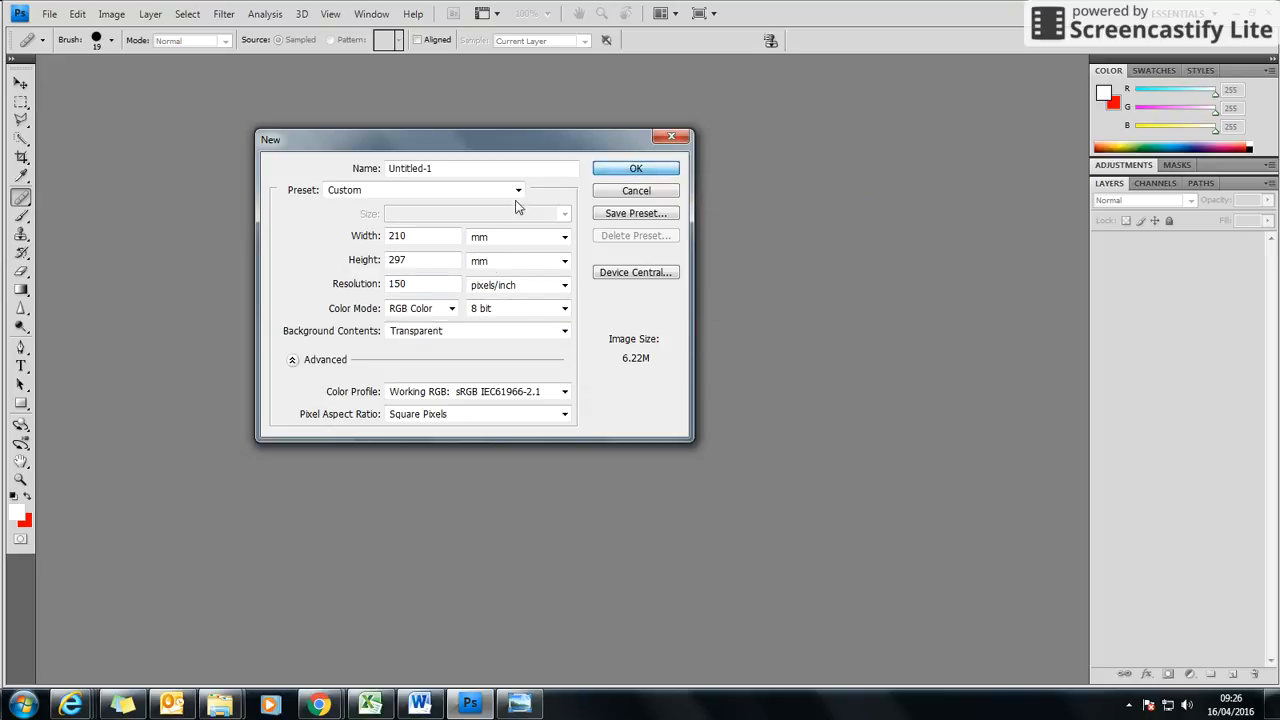
# - Choose RGB Color as the color mode and create the document
pyautogui.click(452, 309)
pyautogui.click(452, 309)
pyautogui.click(452, 309)
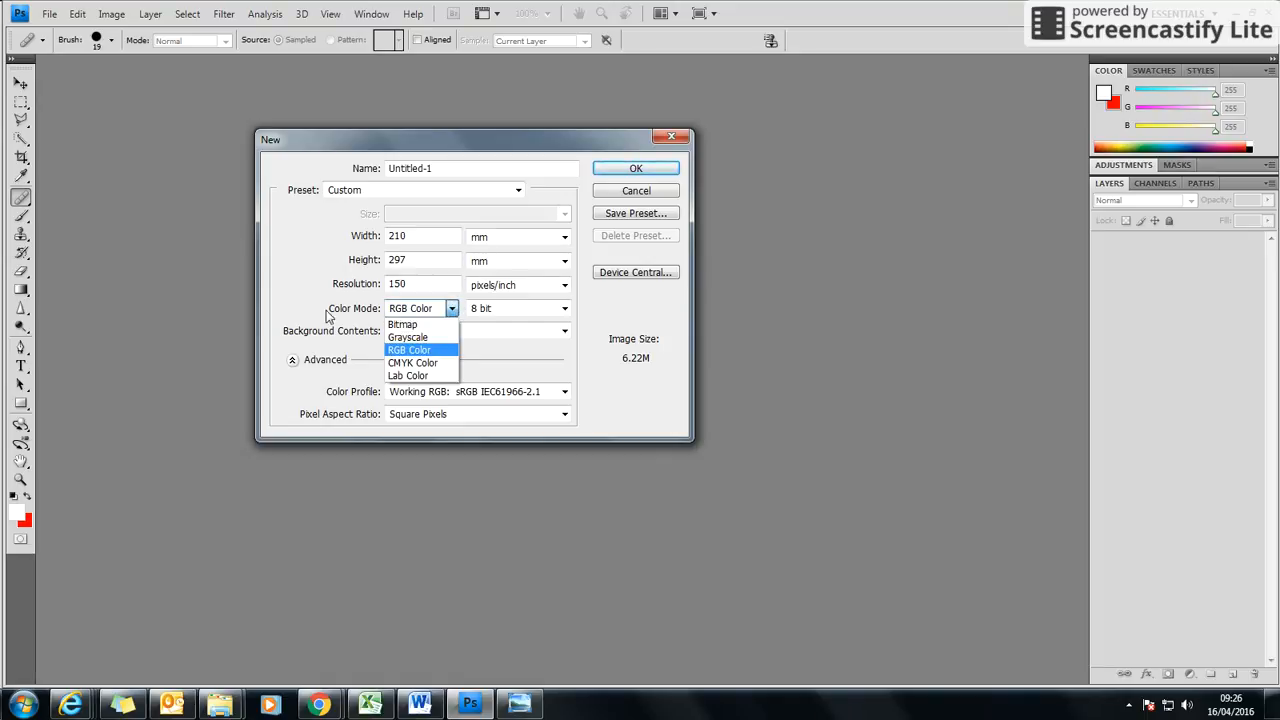
pyautogui.click(435, 354)
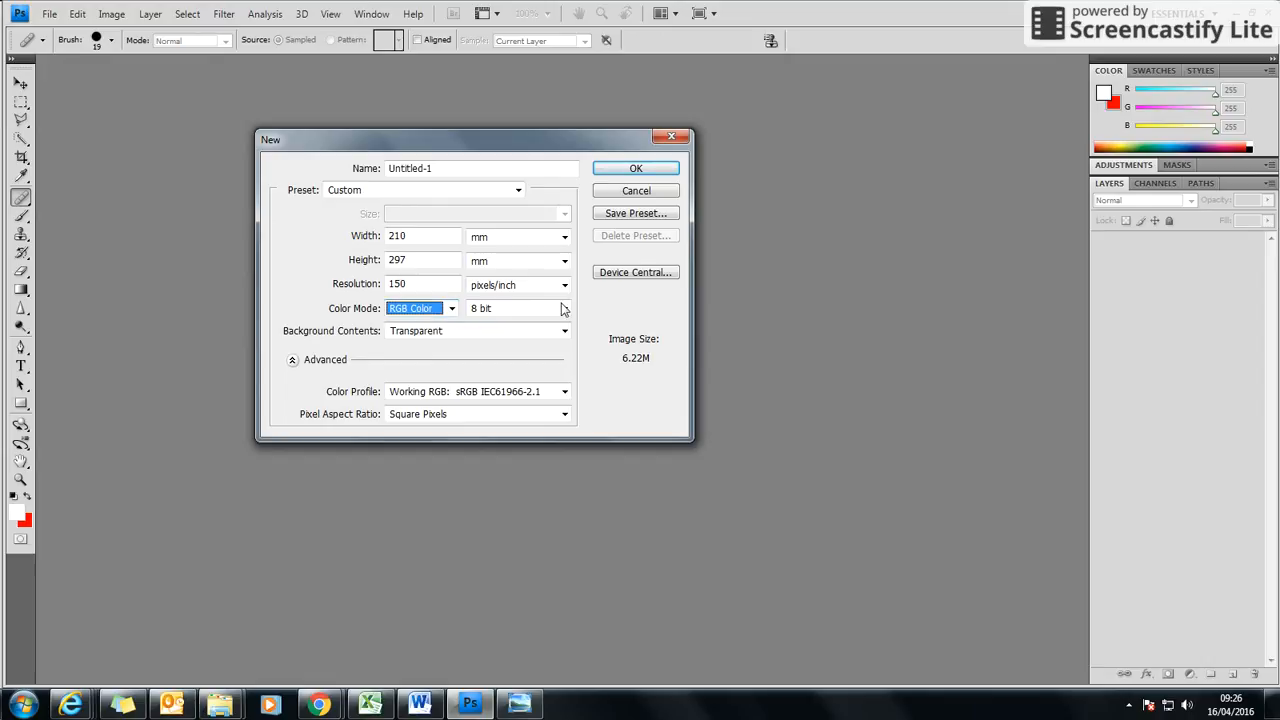
pyautogui.click(619, 173)
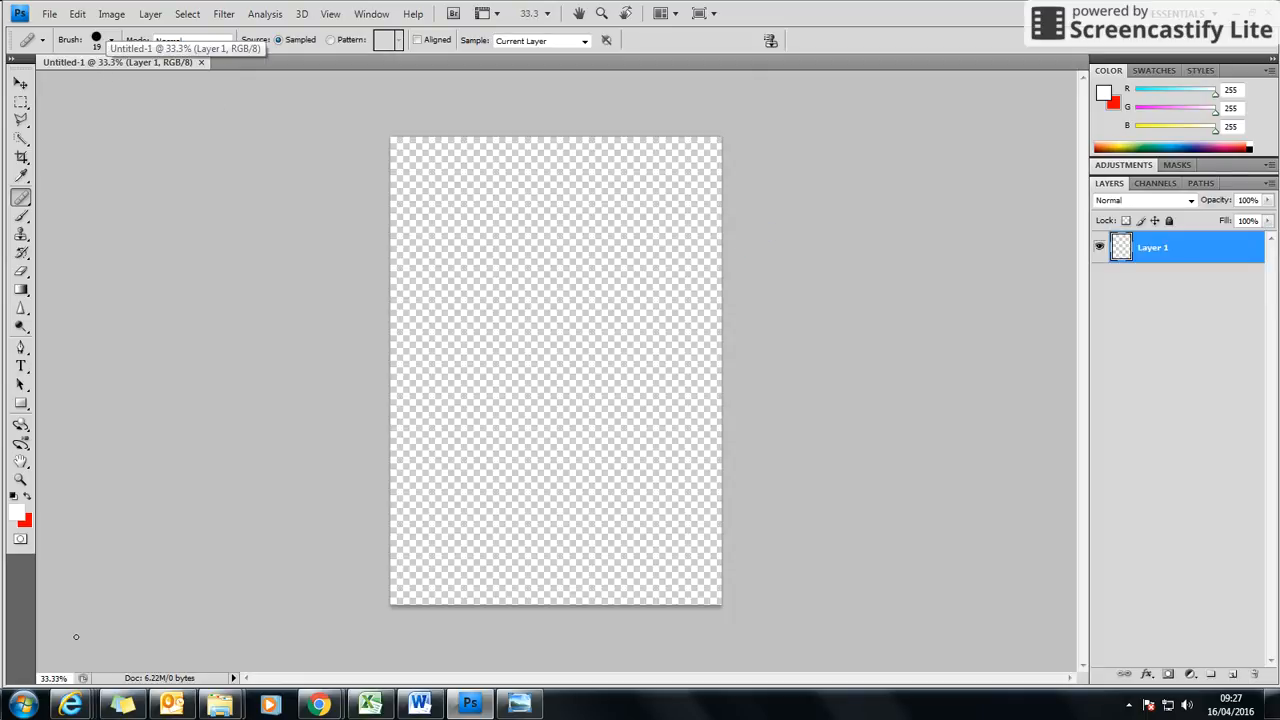
# - Activate the Move tool, examine the blank canvas at 100% zoom, and return the view to 33%
pyautogui.click(52, 678)
pyautogui.write('100')
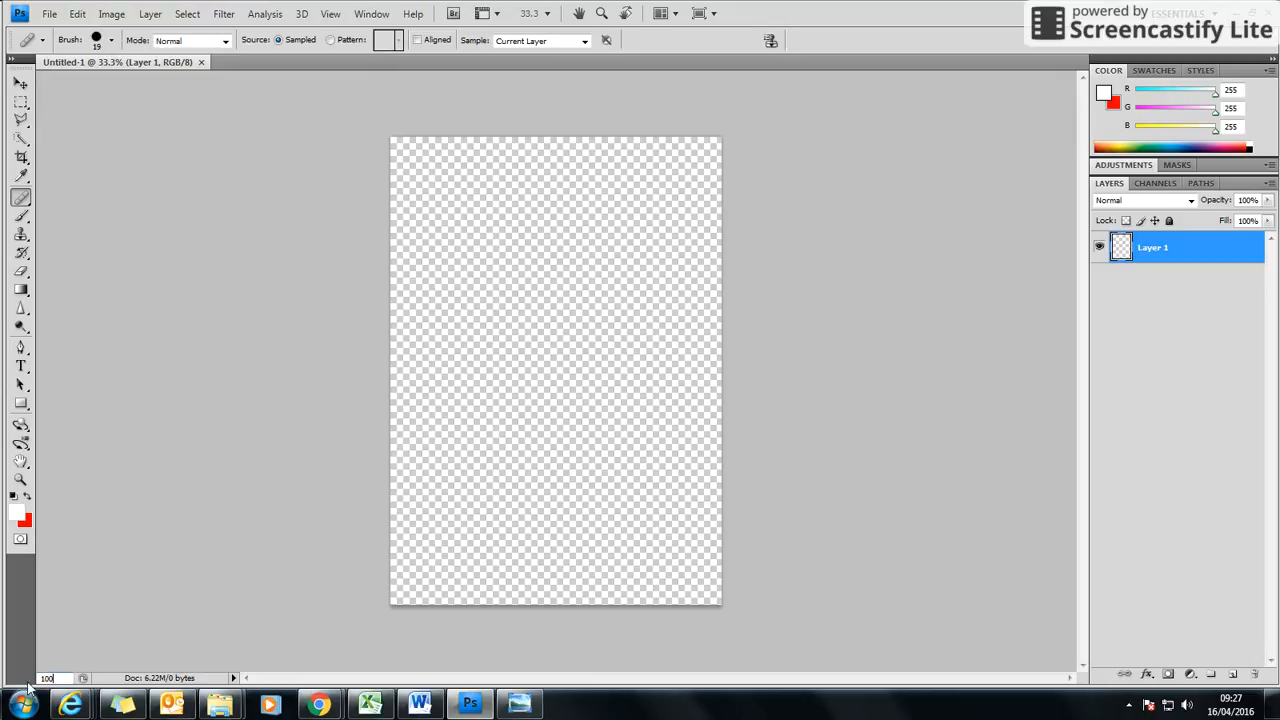
pyautogui.click(107, 591)
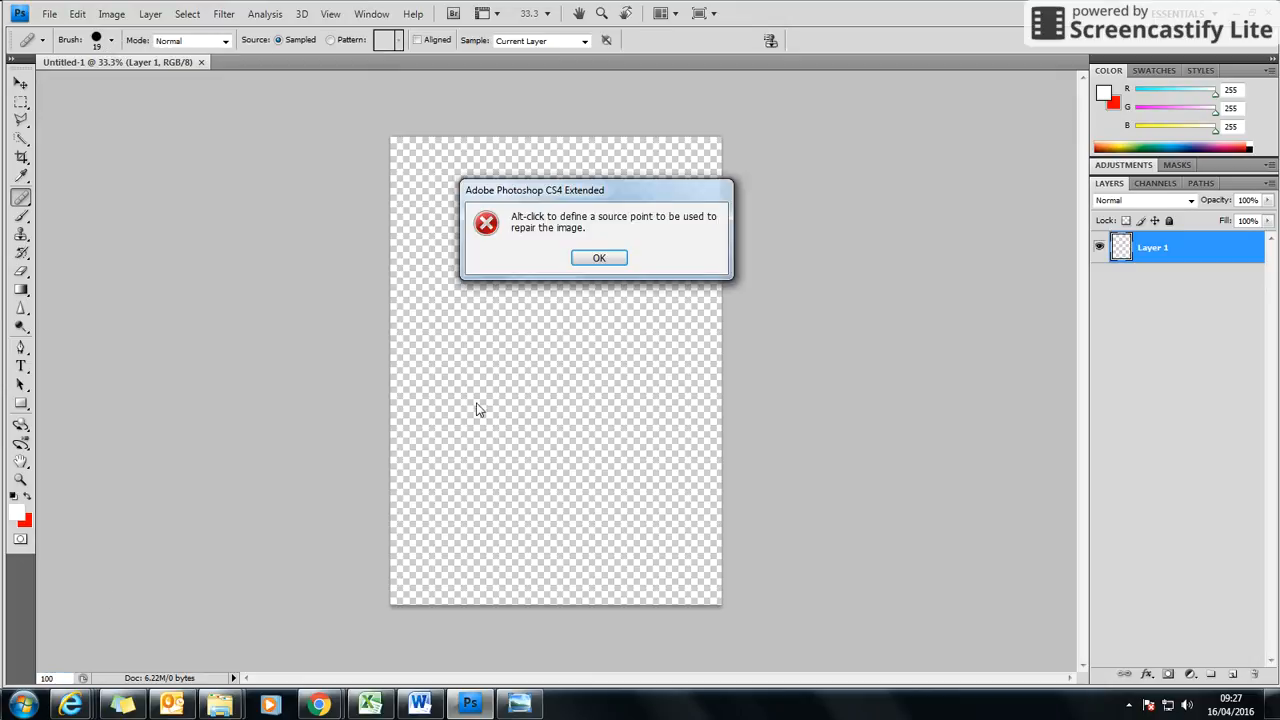
pyautogui.click(599, 258)
pyautogui.click(20, 86)
pyautogui.click(62, 680)
pyautogui.press('Return')
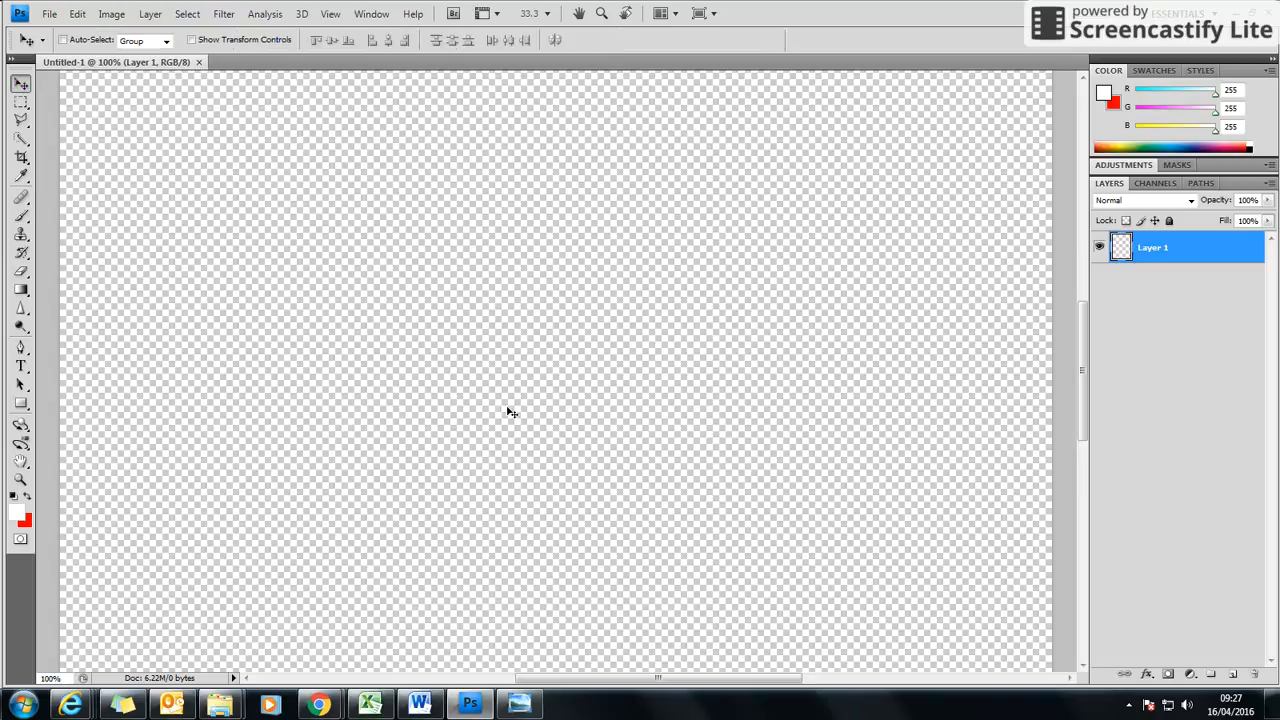
pyautogui.click(1081, 174)
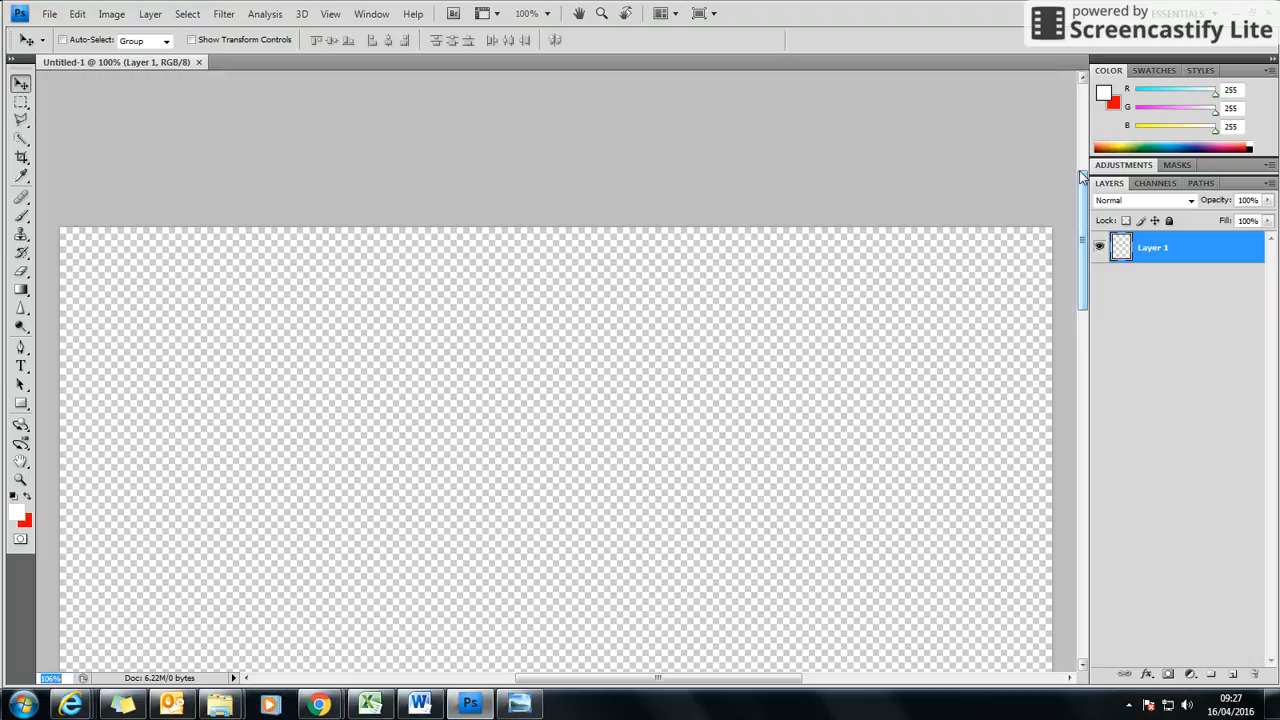
pyautogui.moveTo(1081, 177); pyautogui.dragTo(1080, 310)
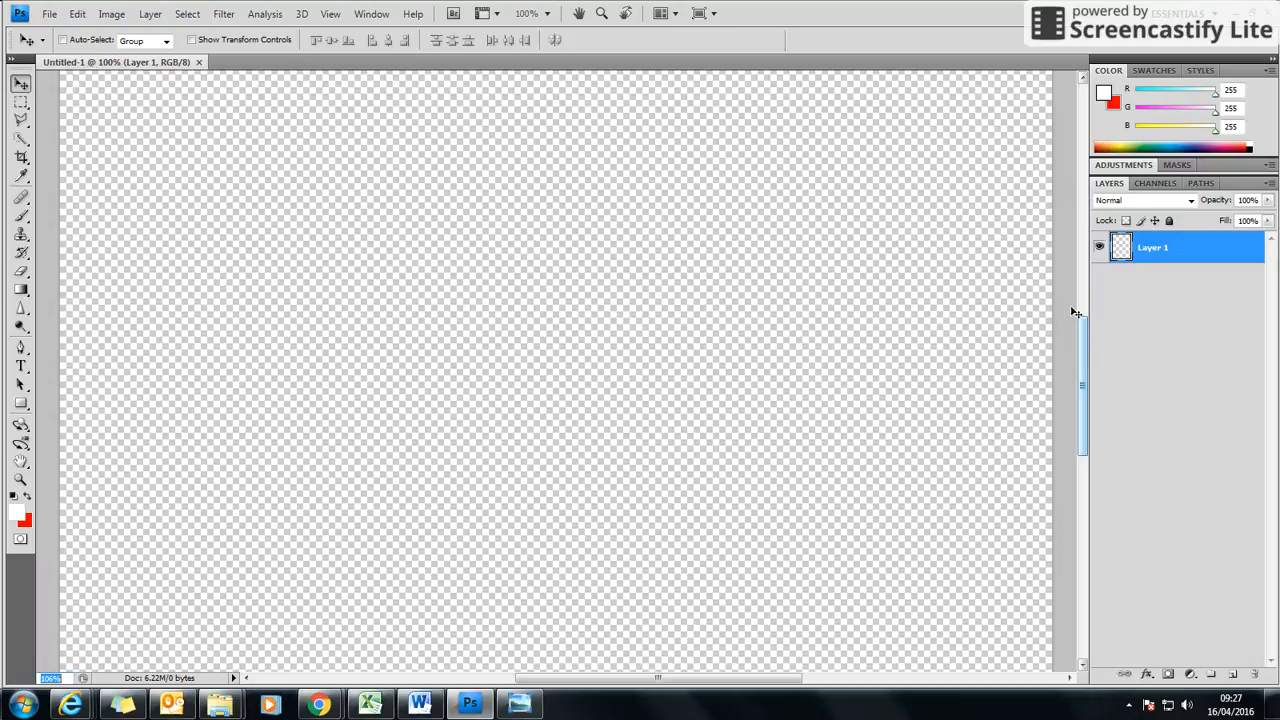
pyautogui.write('33')
pyautogui.press('Return')
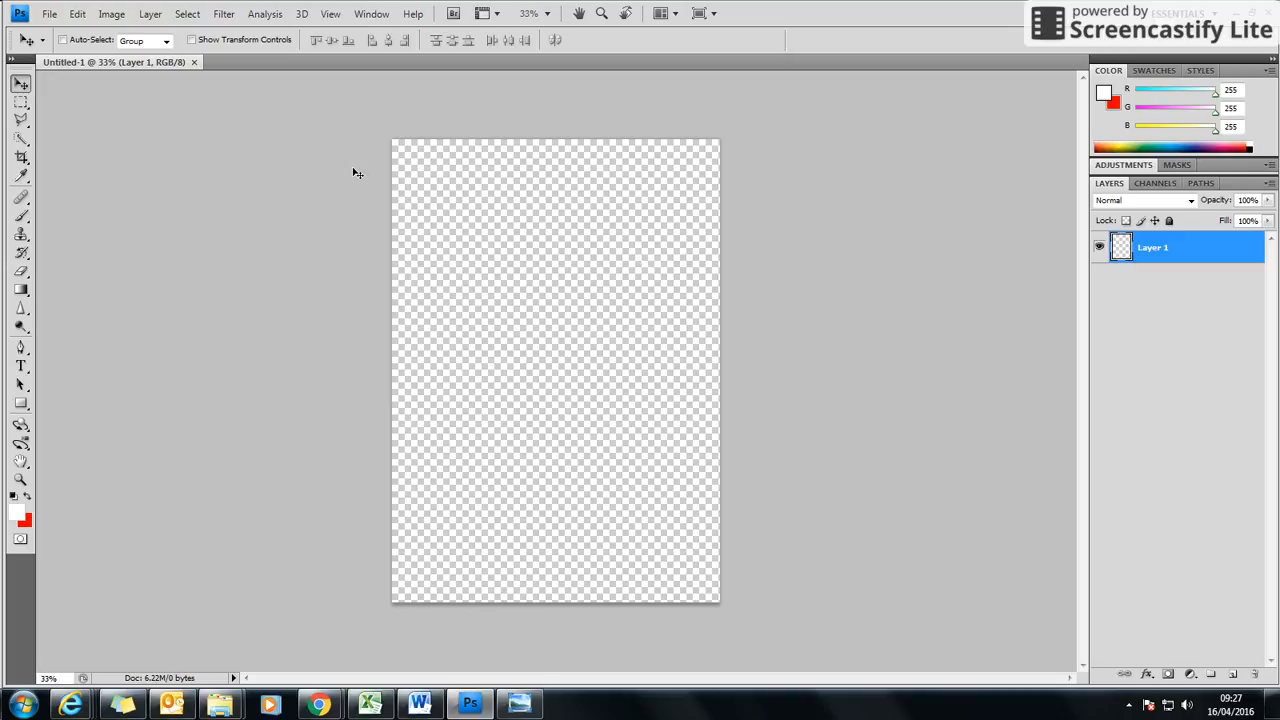
# - Place the DSC00527 image from the Wanted Poster folder into the document
pyautogui.click(50, 14)
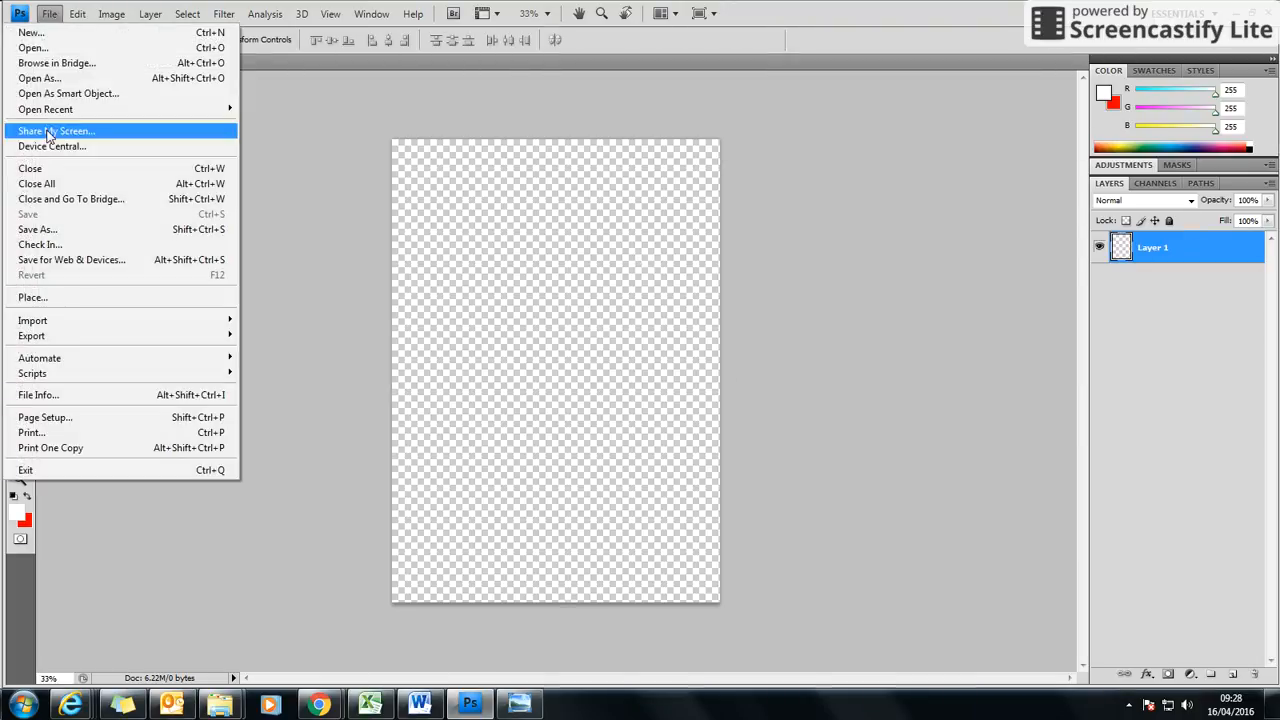
pyautogui.click(58, 299)
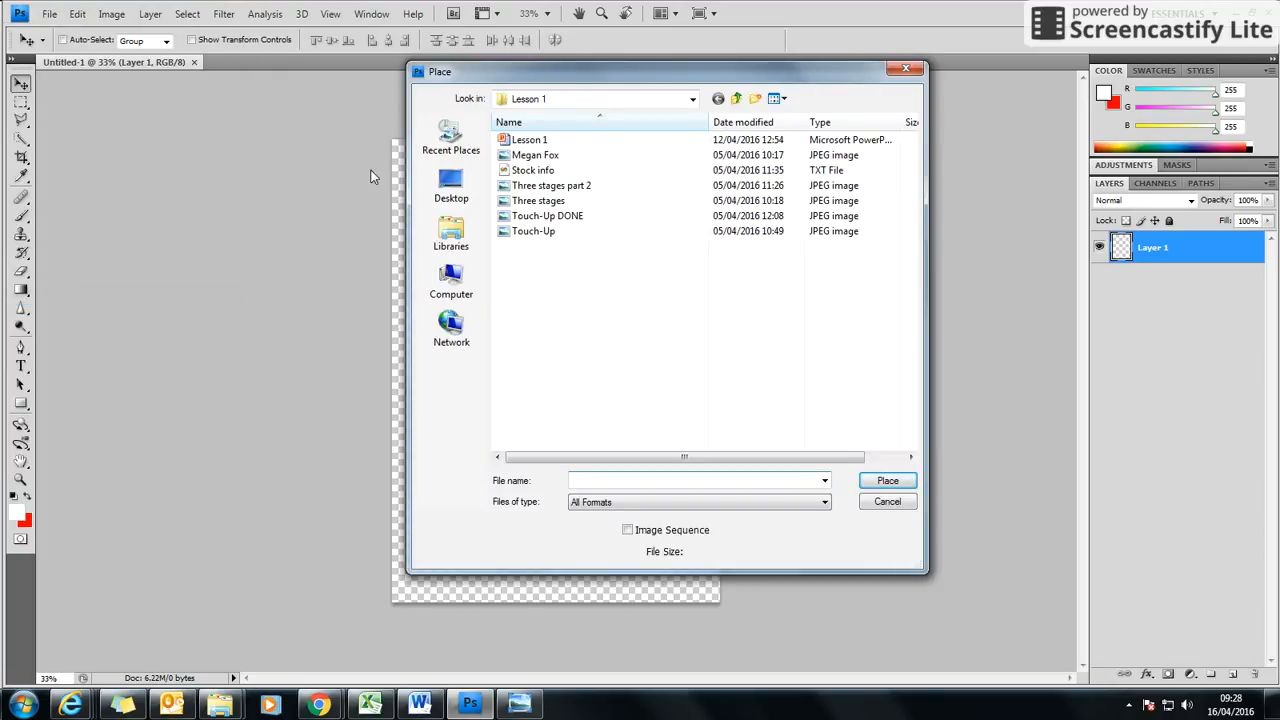
pyautogui.click(737, 98)
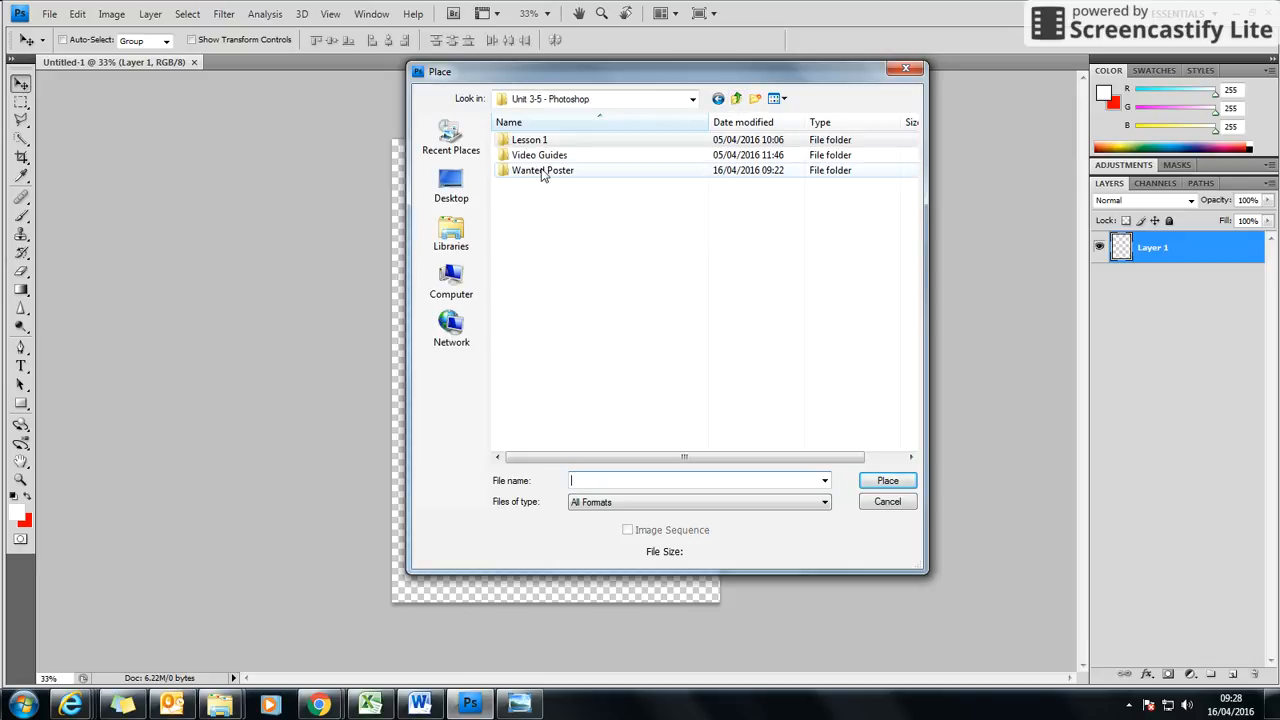
pyautogui.doubleClick(542, 171)
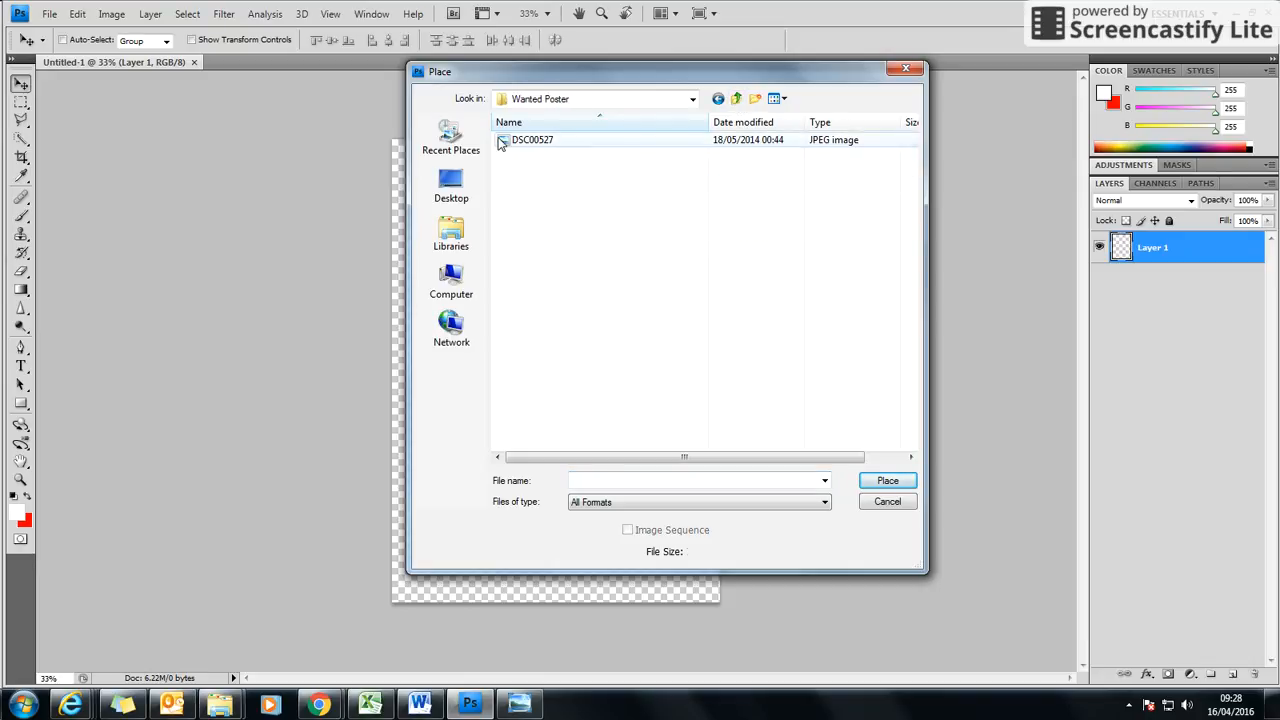
pyautogui.click(530, 140)
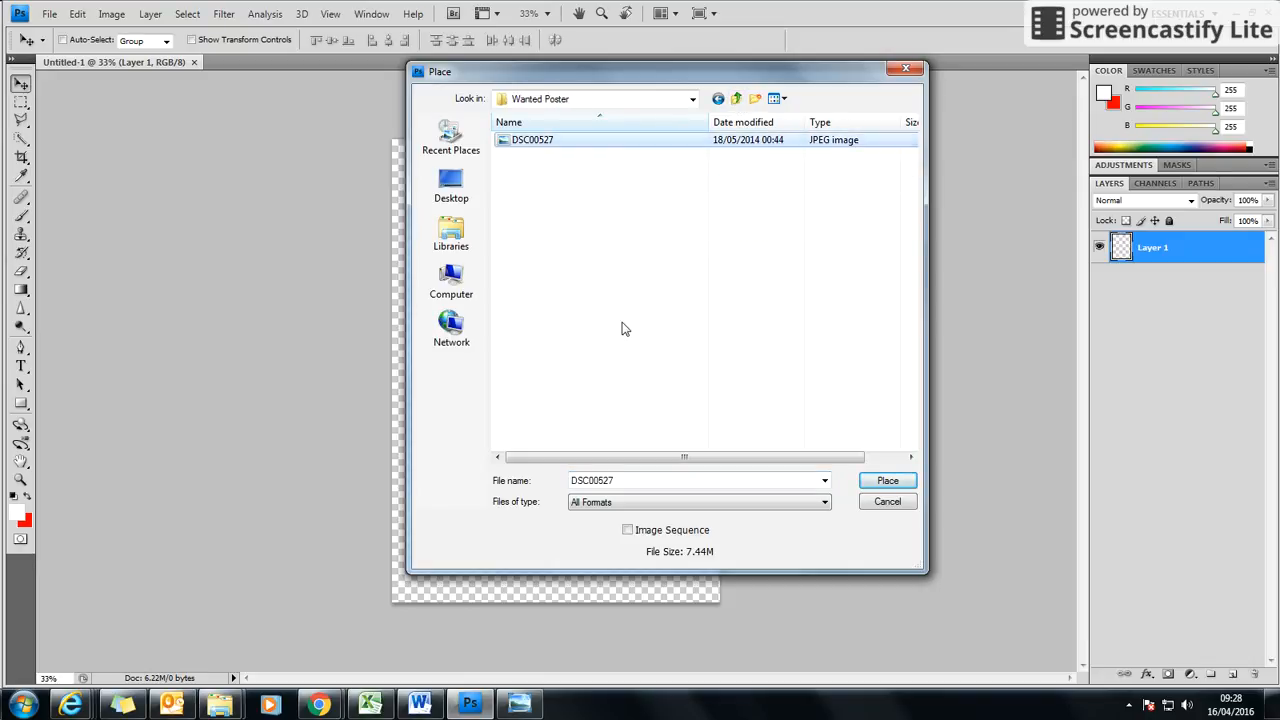
pyautogui.click(887, 480)
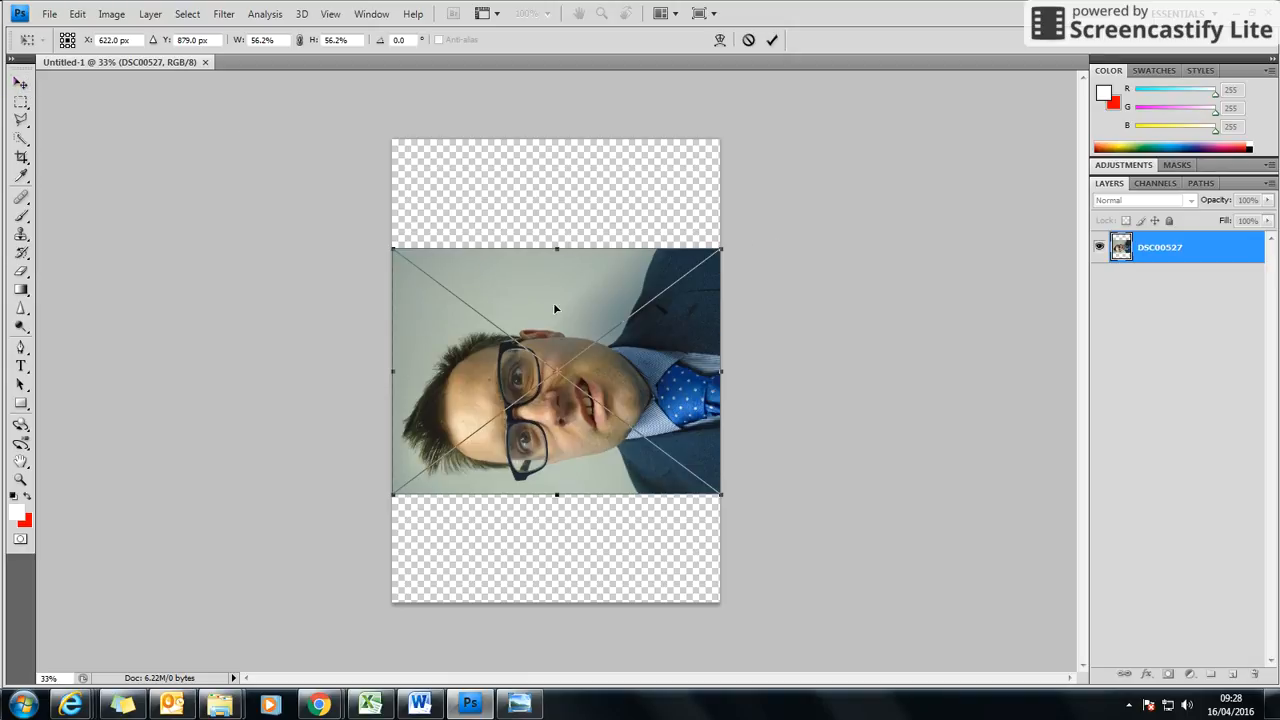
# - Move the placed portrait photo higher on the canvas and rotate it upright, to about 89.8 degrees
pyautogui.moveTo(553, 268); pyautogui.dragTo(558, 226)
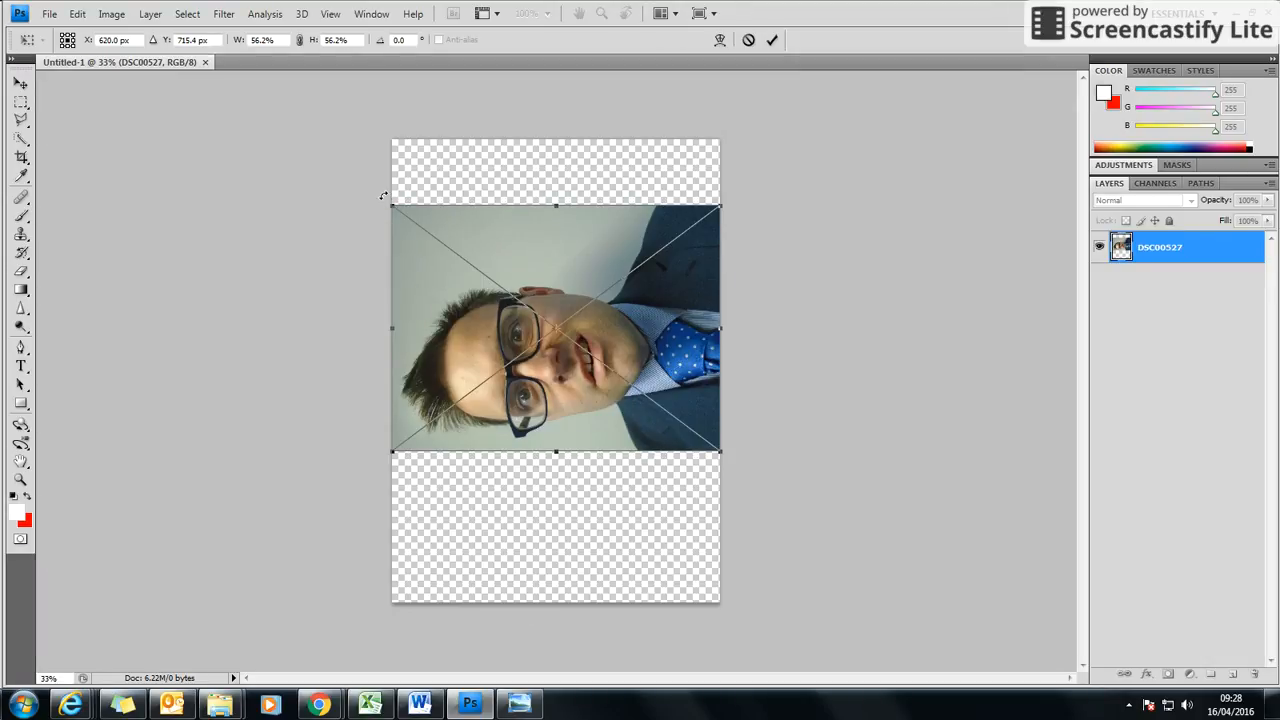
pyautogui.moveTo(384, 196); pyautogui.dragTo(616, 217)
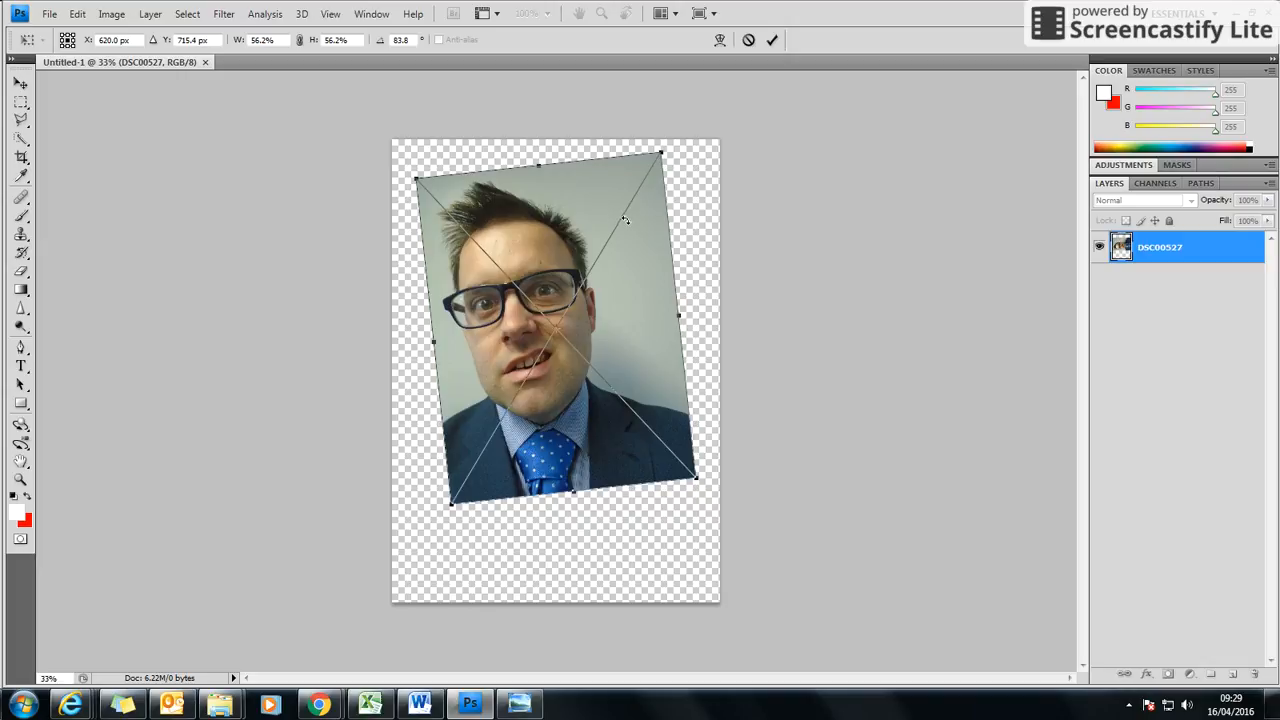
pyautogui.moveTo(625, 220); pyautogui.dragTo(631, 228)
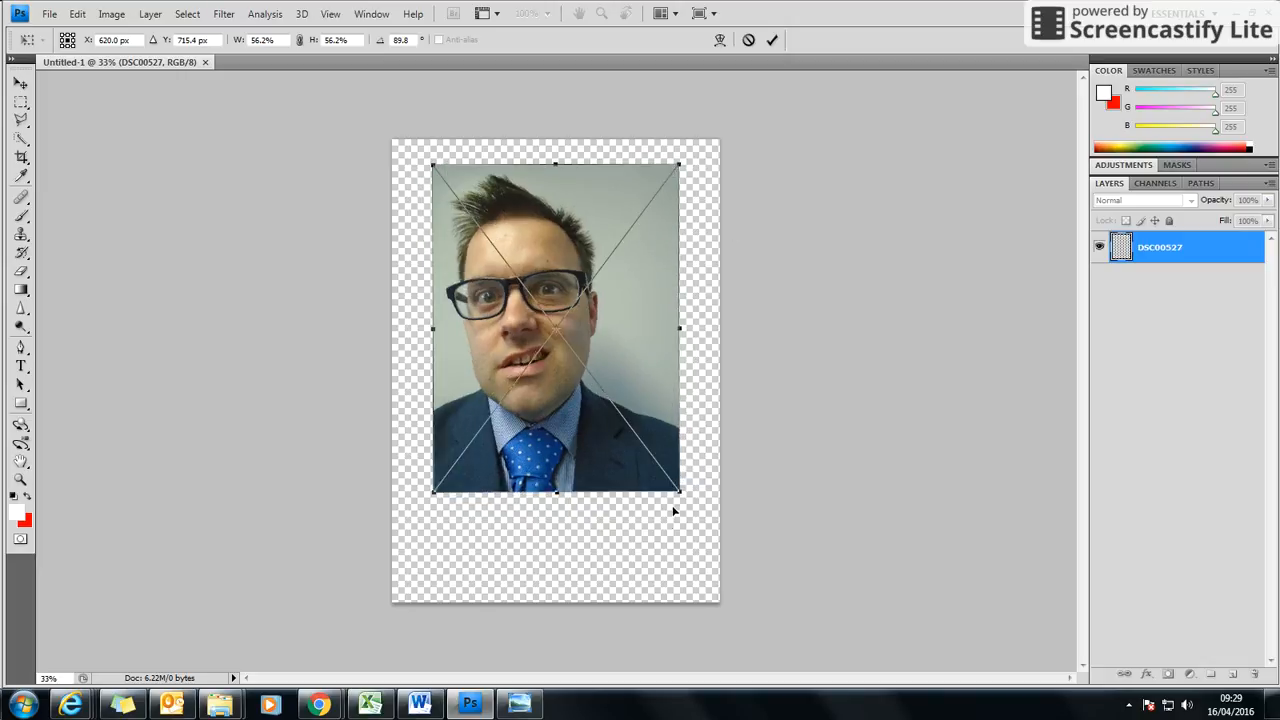
# - Scale the portrait photo down proportionally to about 48.3% and commit its placement
pyautogui.moveTo(664, 482); pyautogui.dragTo(532, 452)
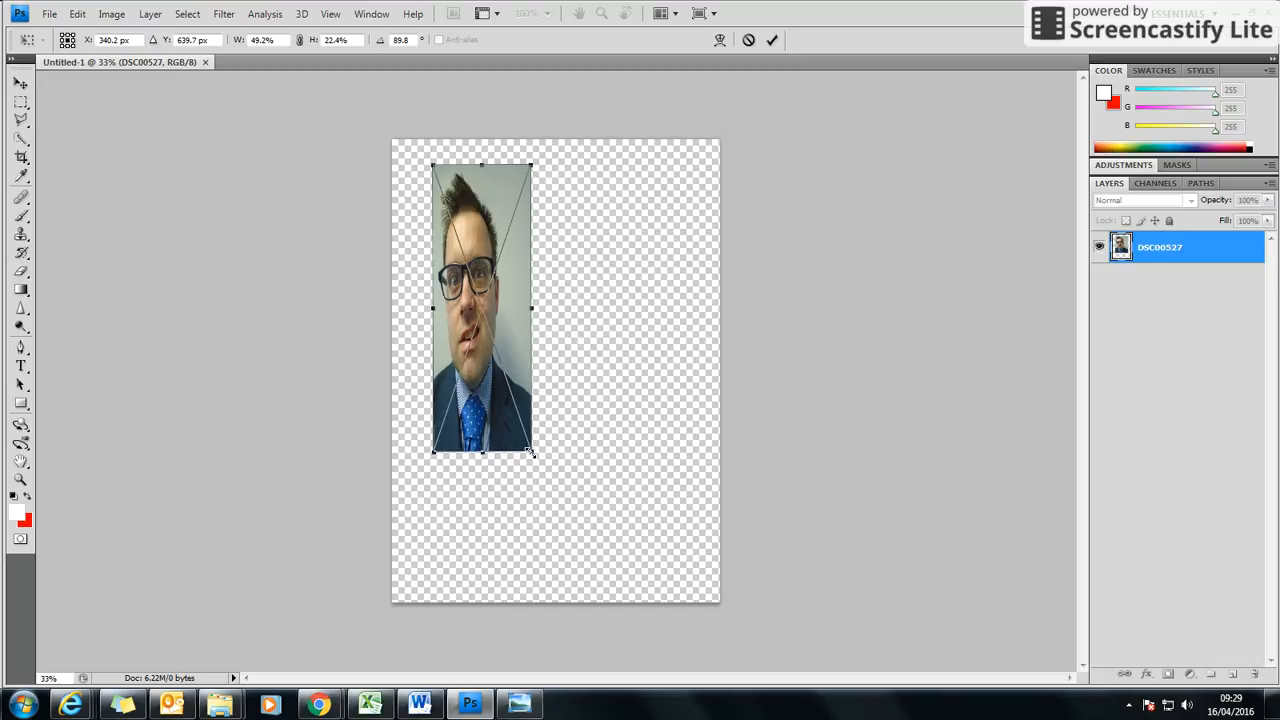
pyautogui.press('shift')
pyautogui.moveTo(530, 452); pyautogui.dragTo(530, 452)
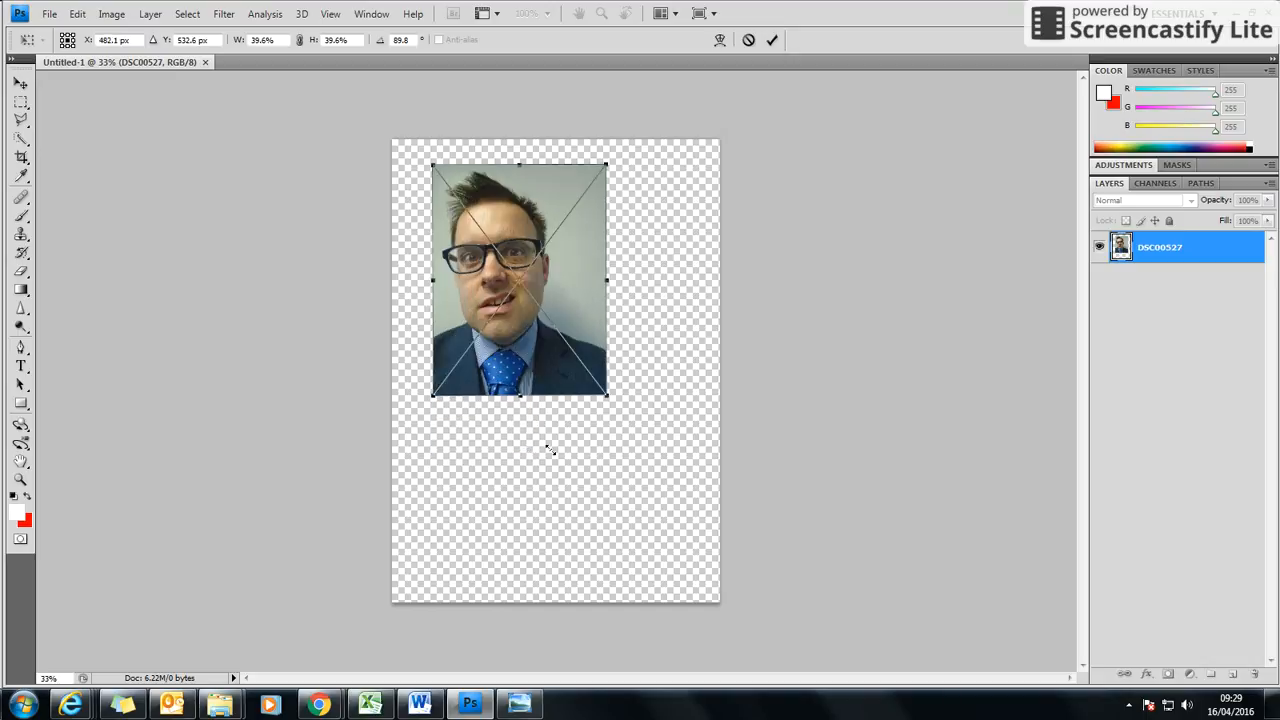
pyautogui.moveTo(624, 462); pyautogui.dragTo(624, 462)
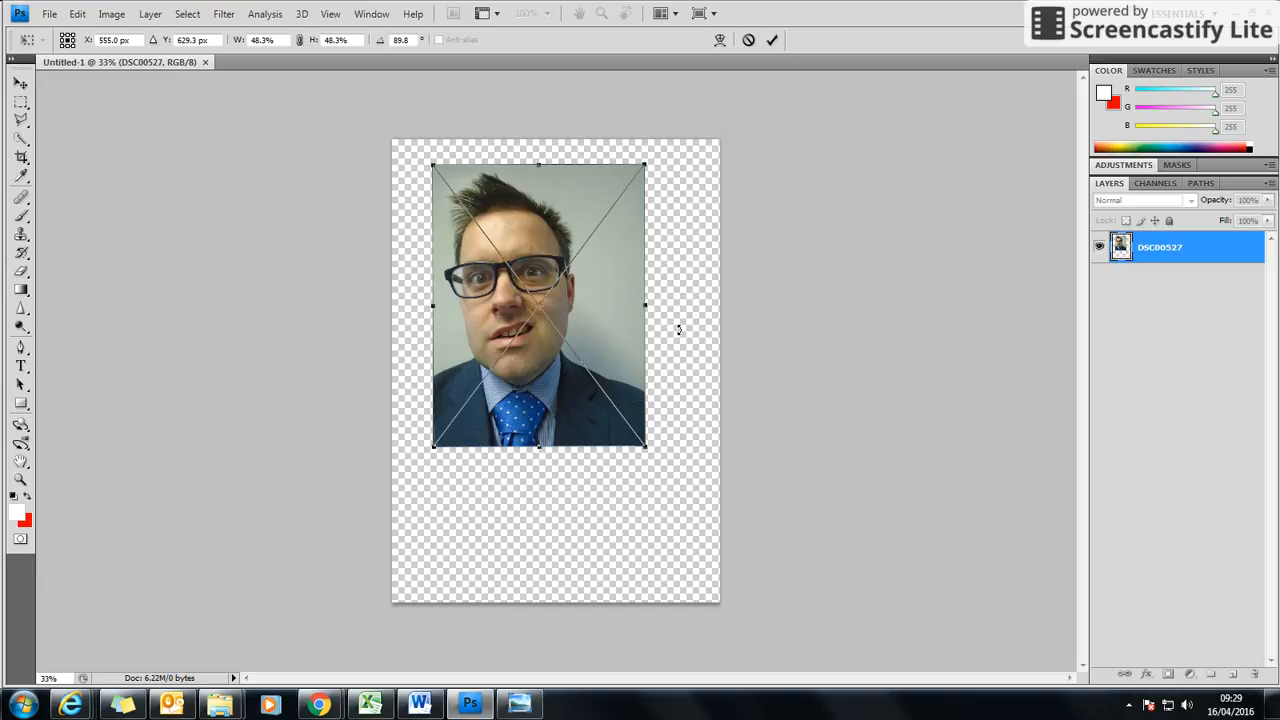
pyautogui.click(21, 89)
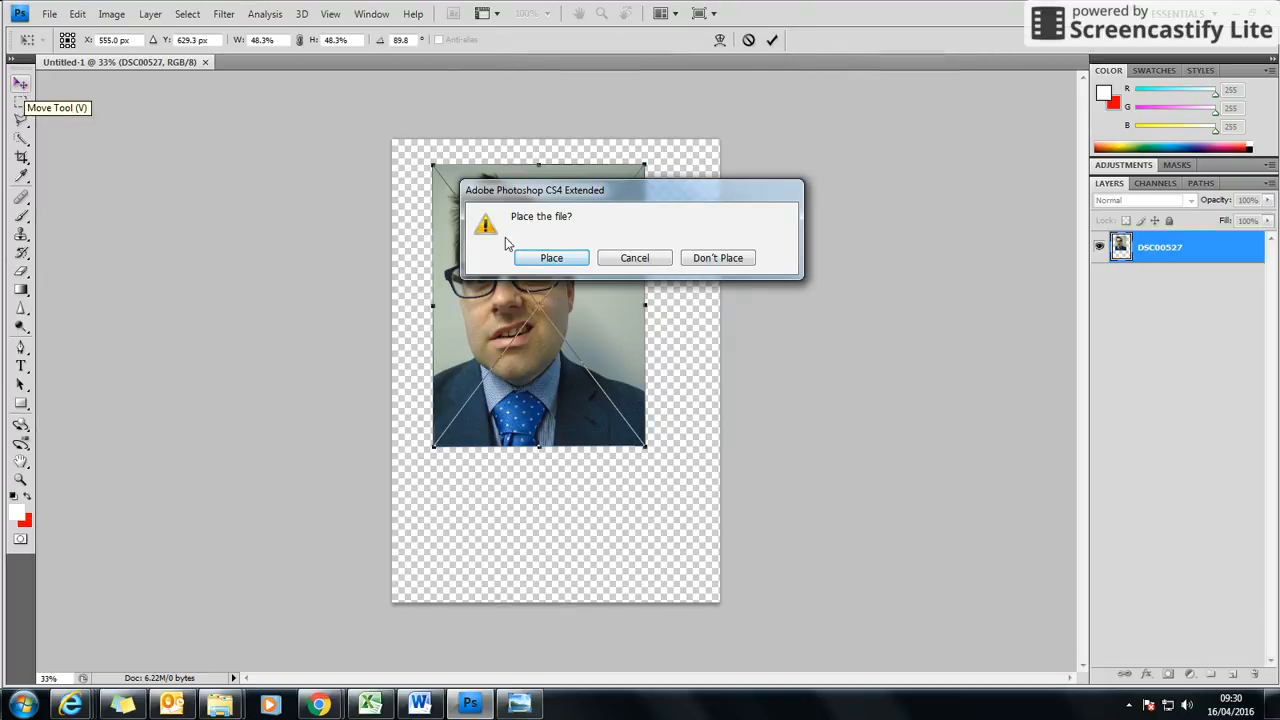
pyautogui.click(542, 261)
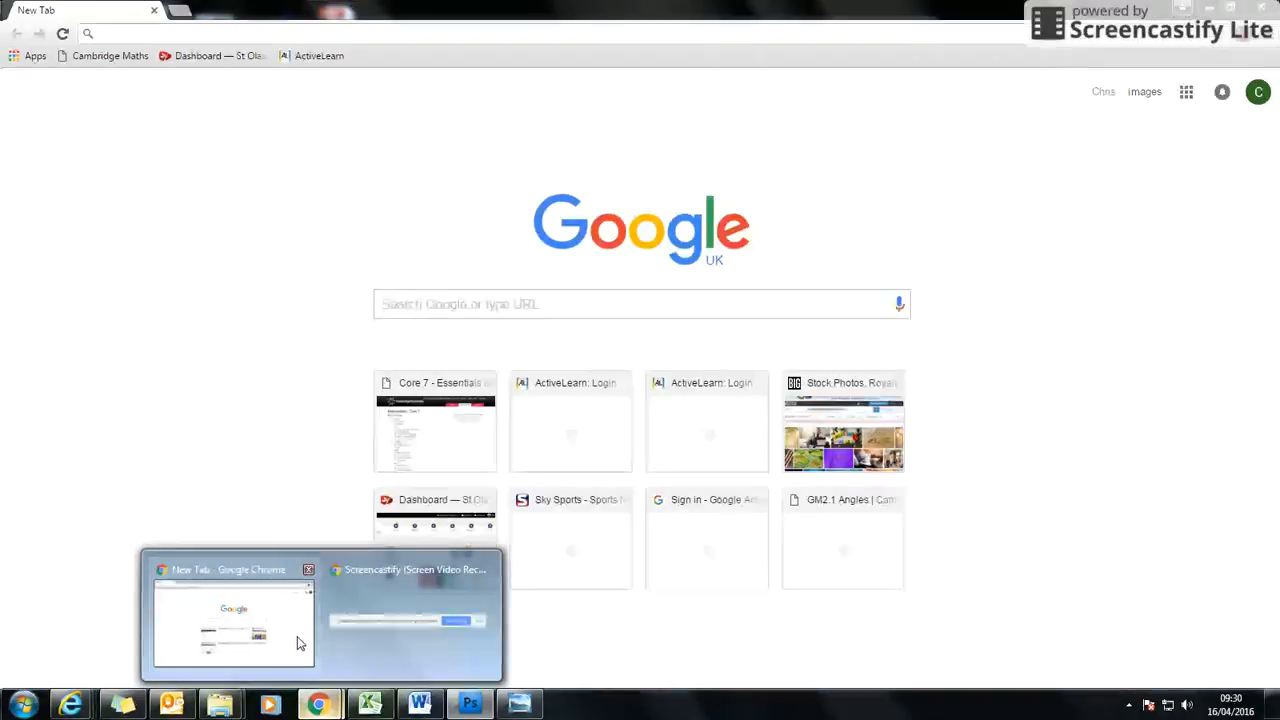
# - Switch to Chrome, search Google for "poster background", and open the full-size vintage parchment image from dreamstime.com
pyautogui.click(298, 643)
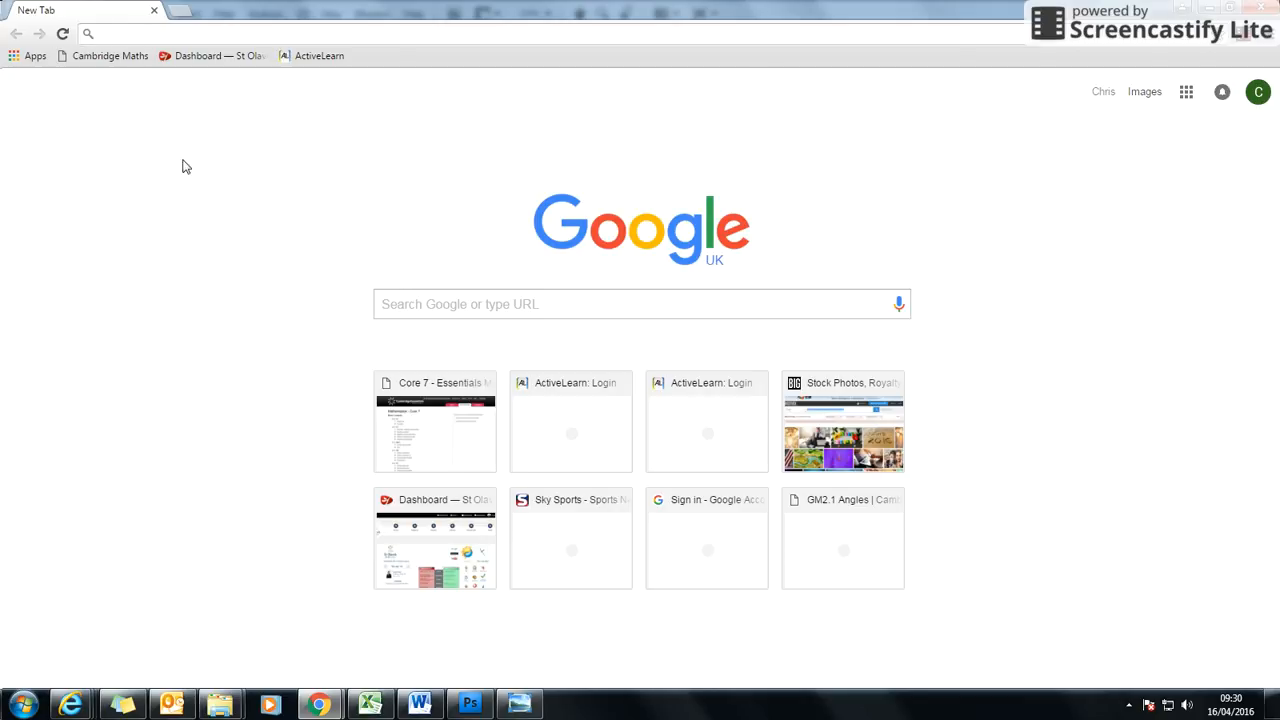
pyautogui.write('poster background')
pyautogui.press('Return')
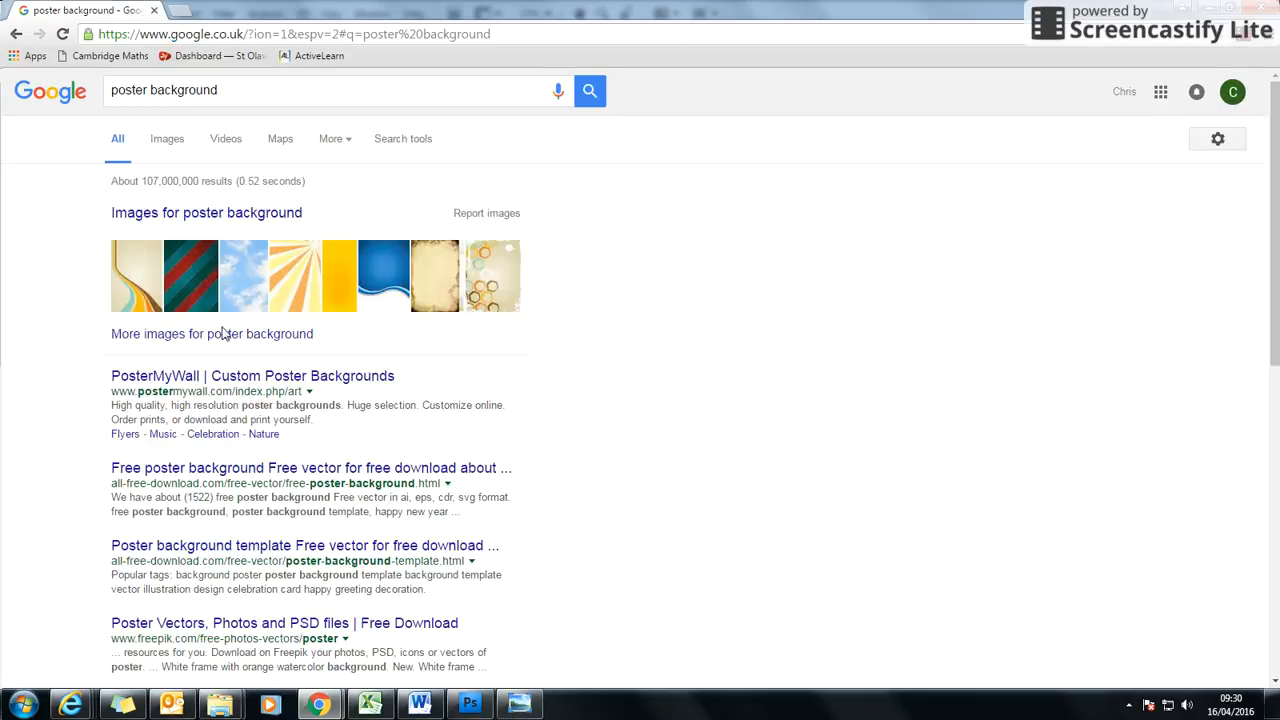
pyautogui.click(427, 284)
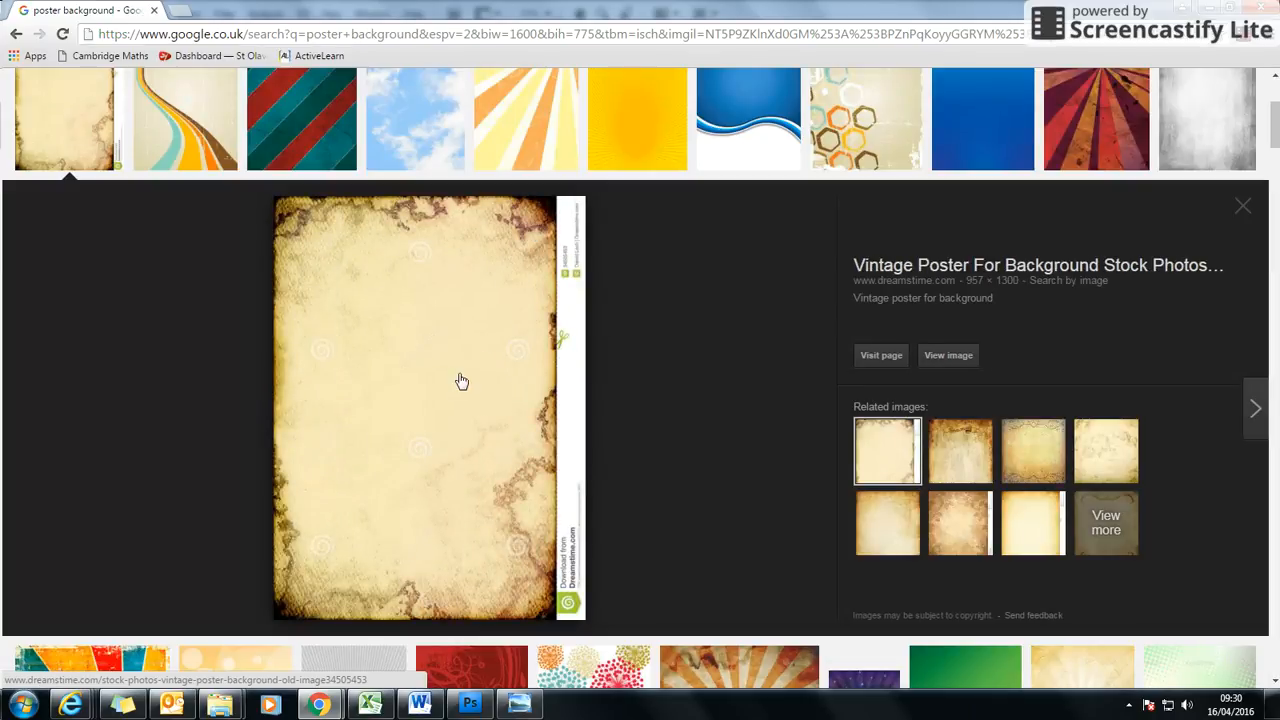
pyautogui.click(950, 357)
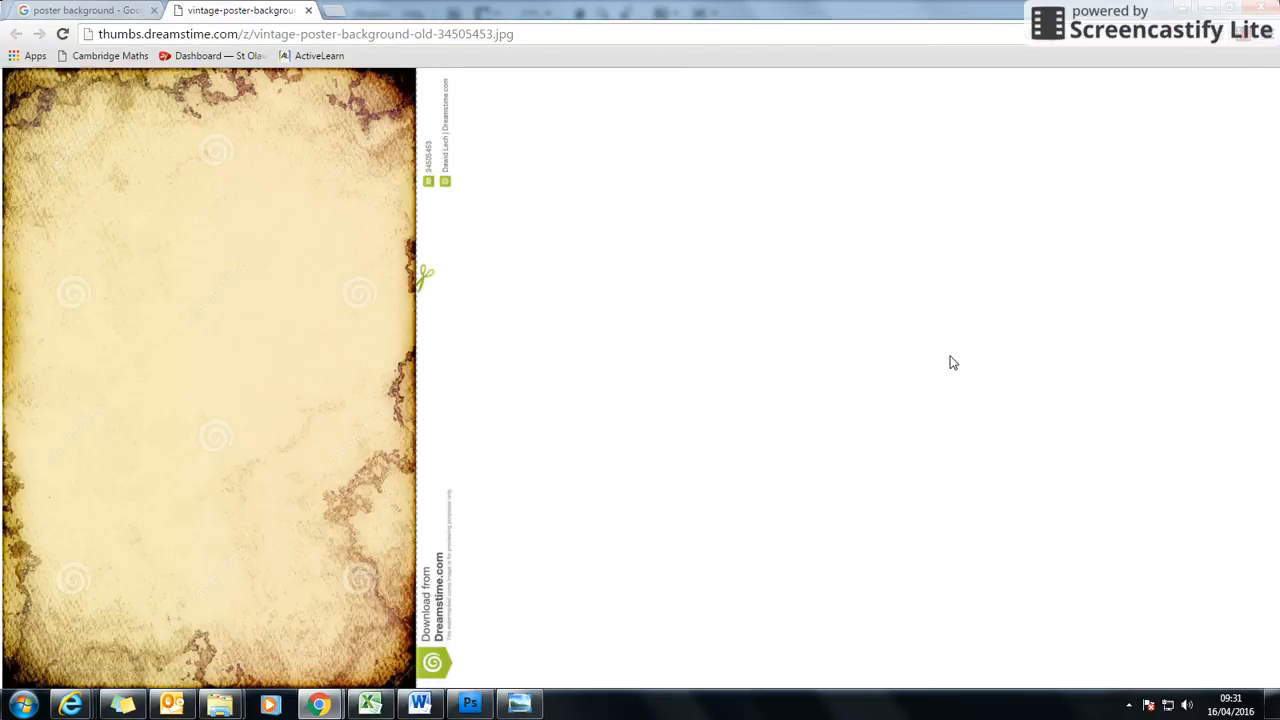
# - Copy the vintage parchment image and paste it into the poster document in Photoshop
pyautogui.rightClick(166, 229)
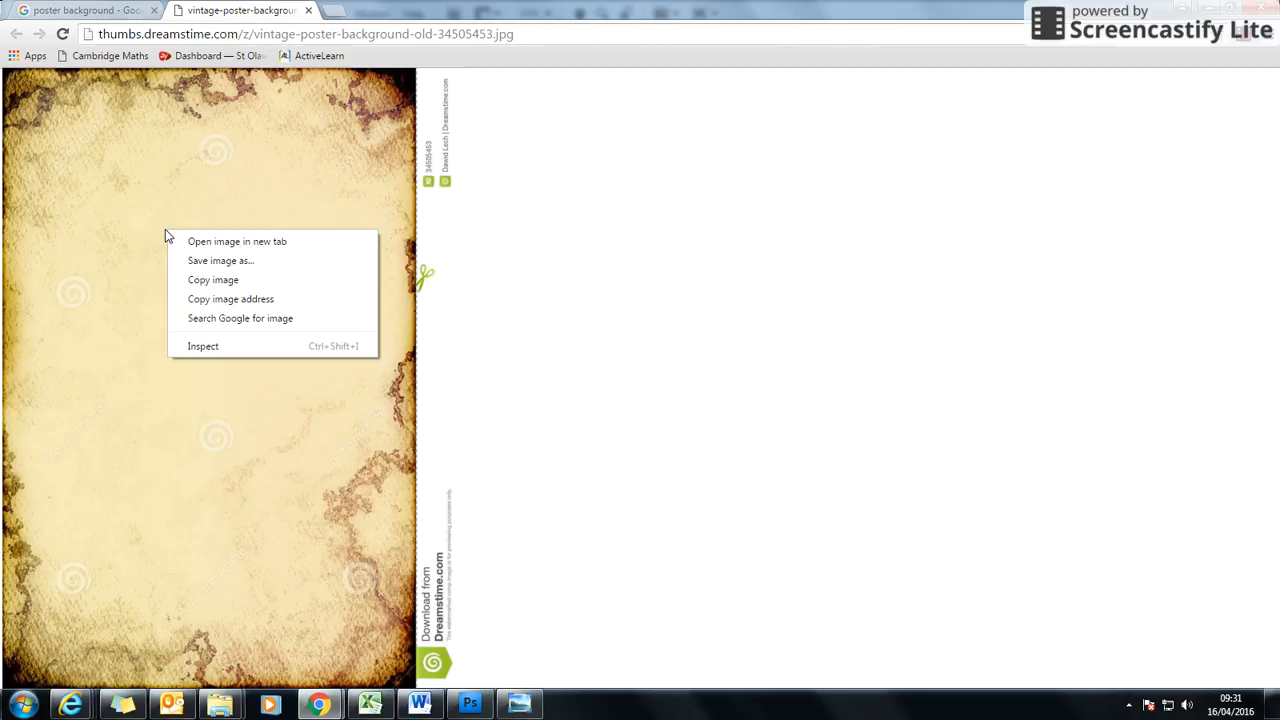
pyautogui.click(240, 281)
pyautogui.click(470, 704)
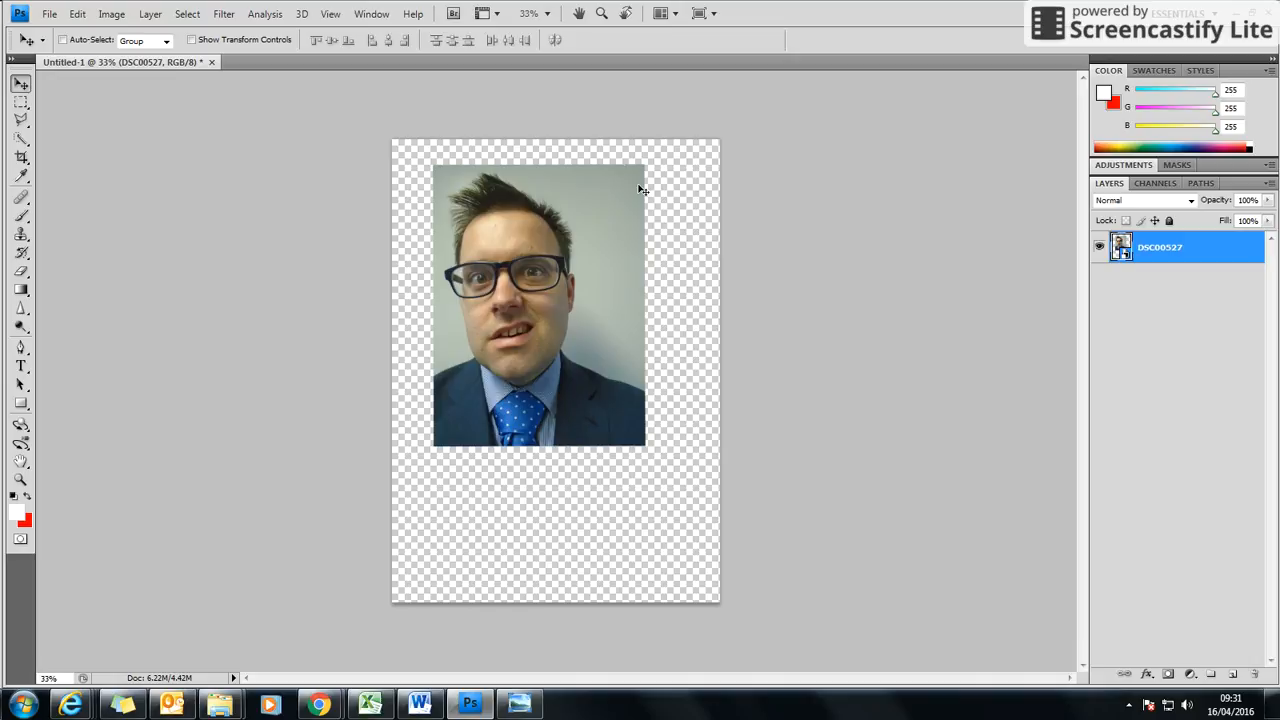
pyautogui.click(80, 15)
pyautogui.moveTo(125, 22)
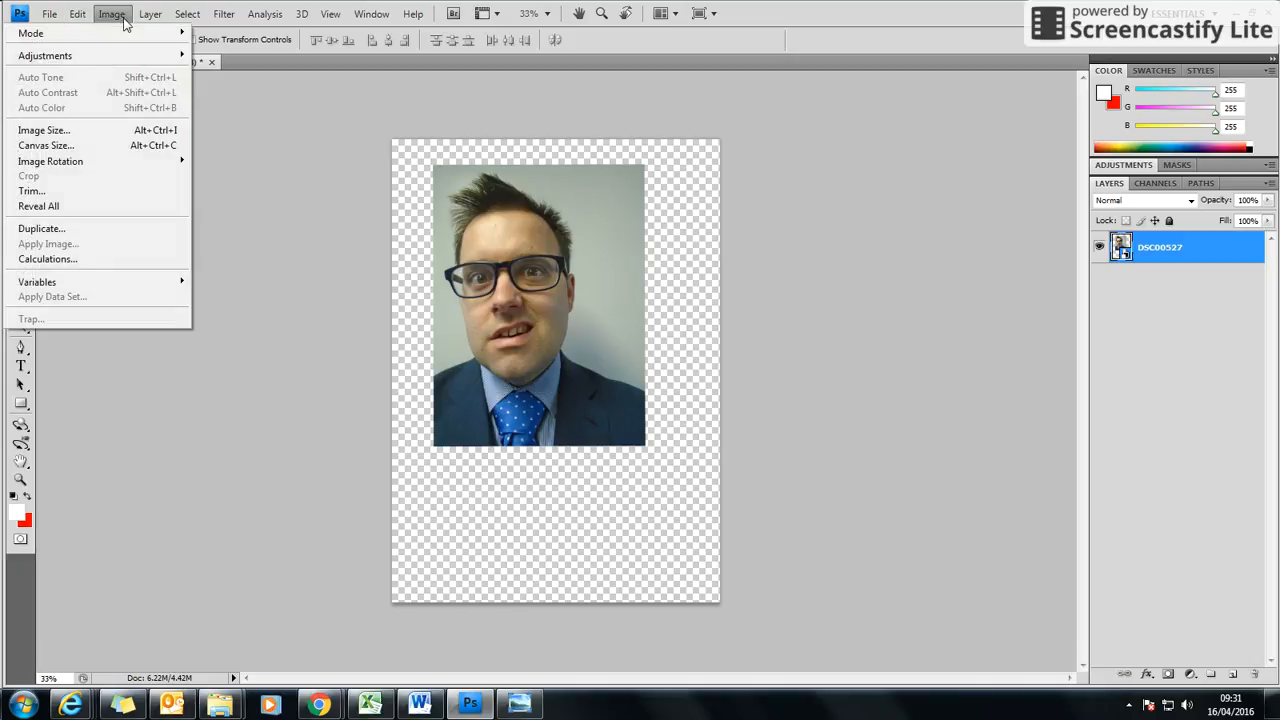
pyautogui.moveTo(83, 22)
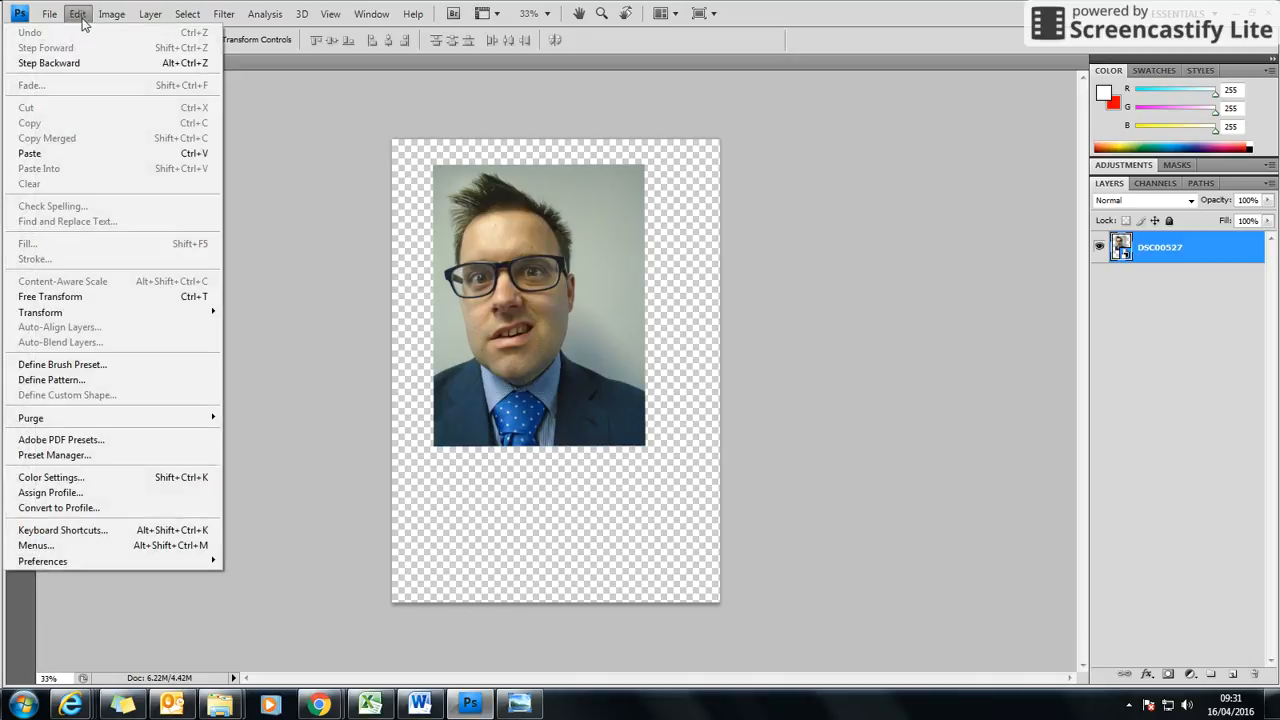
pyautogui.click(64, 156)
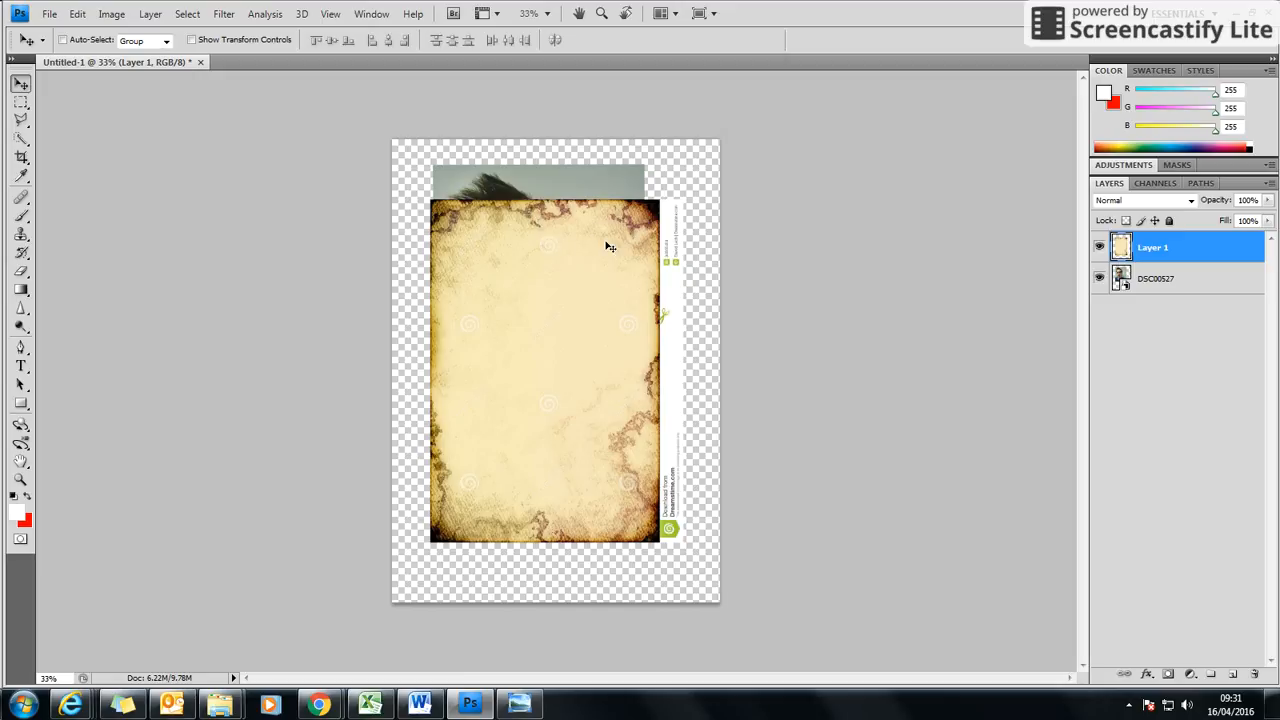
# - Reposition and Free Transform the parchment layer to about 156.3% width and 134.9% height, covering the whole canvas
pyautogui.moveTo(606, 248); pyautogui.dragTo(398, 312)
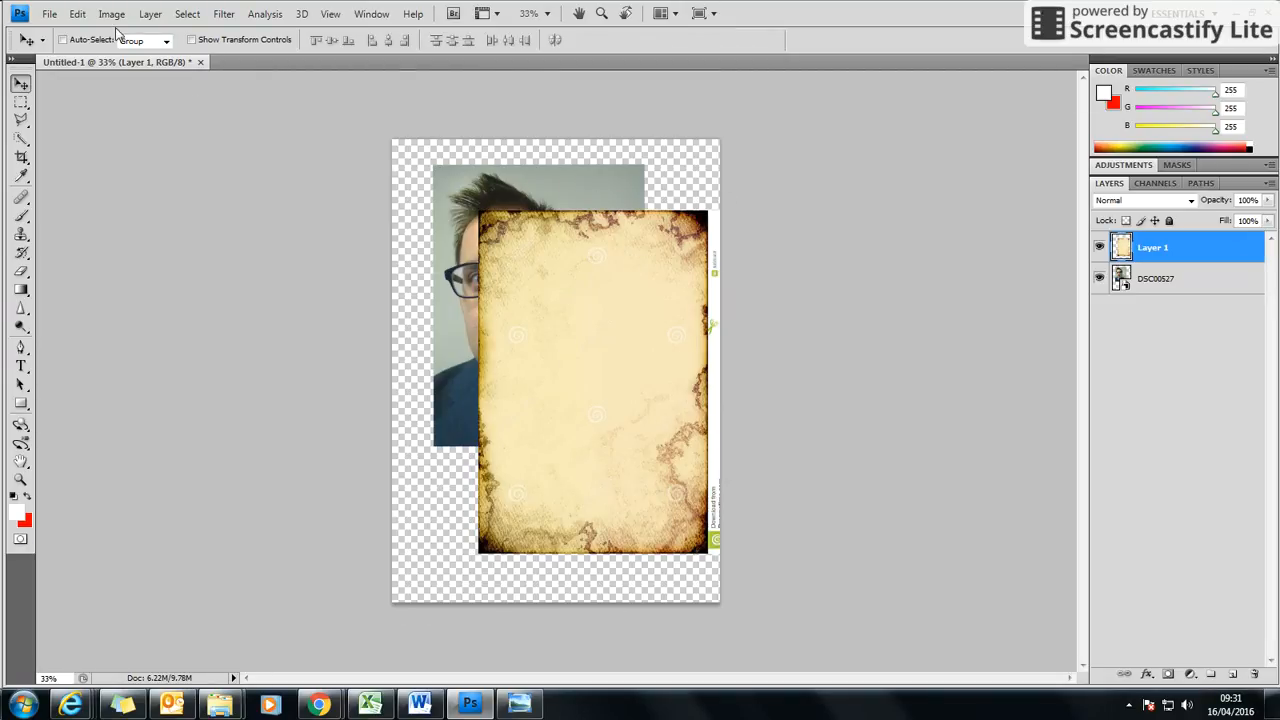
pyautogui.click(80, 14)
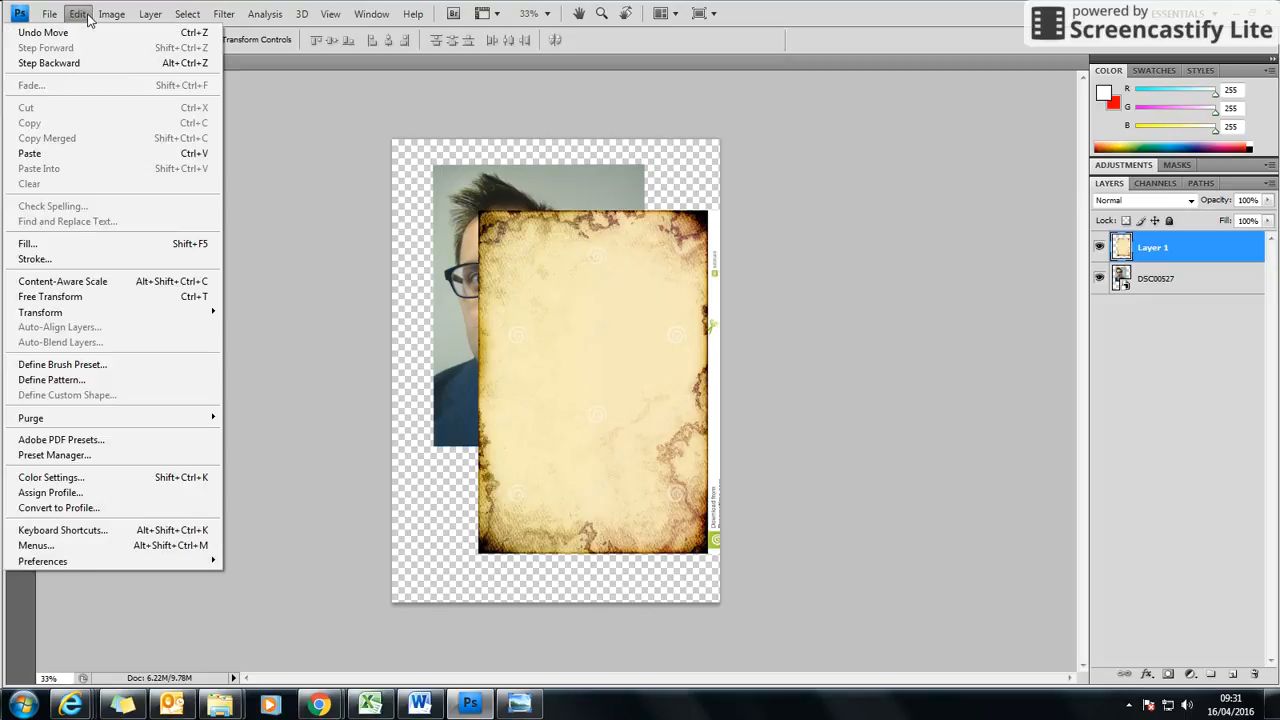
pyautogui.click(108, 296)
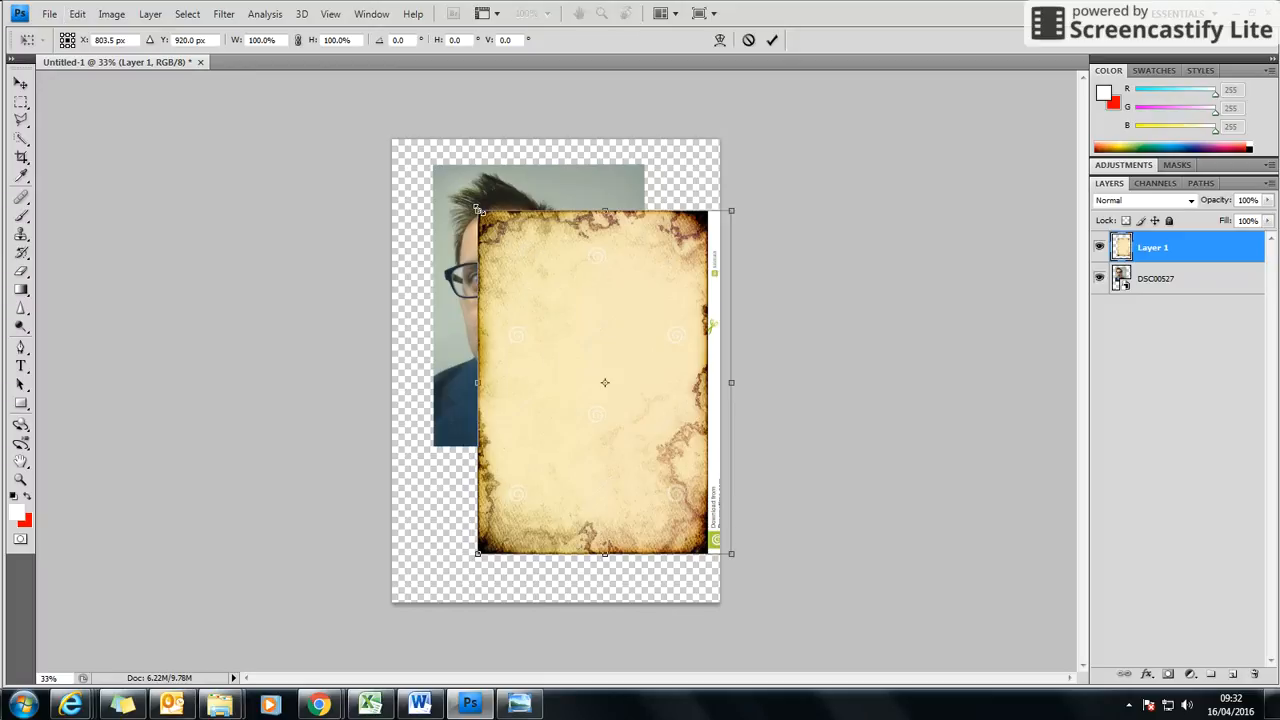
pyautogui.moveTo(477, 210); pyautogui.dragTo(481, 241)
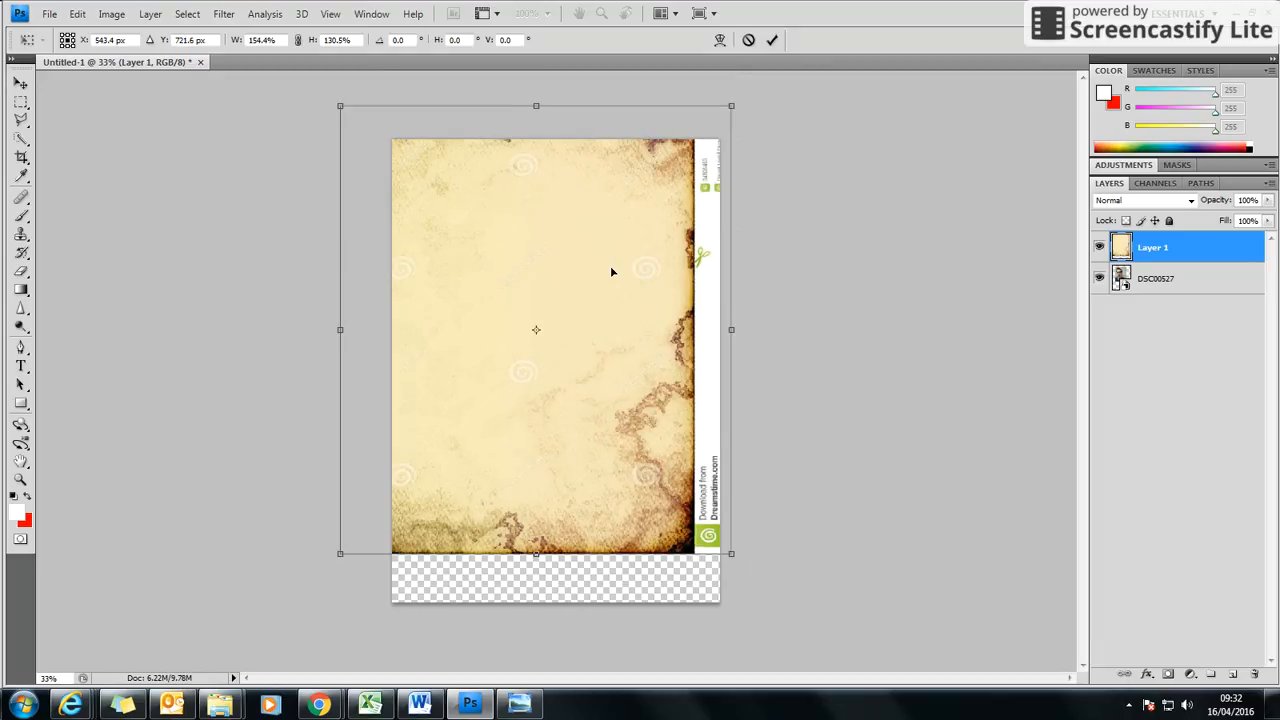
pyautogui.moveTo(620, 305); pyautogui.dragTo(589, 217)
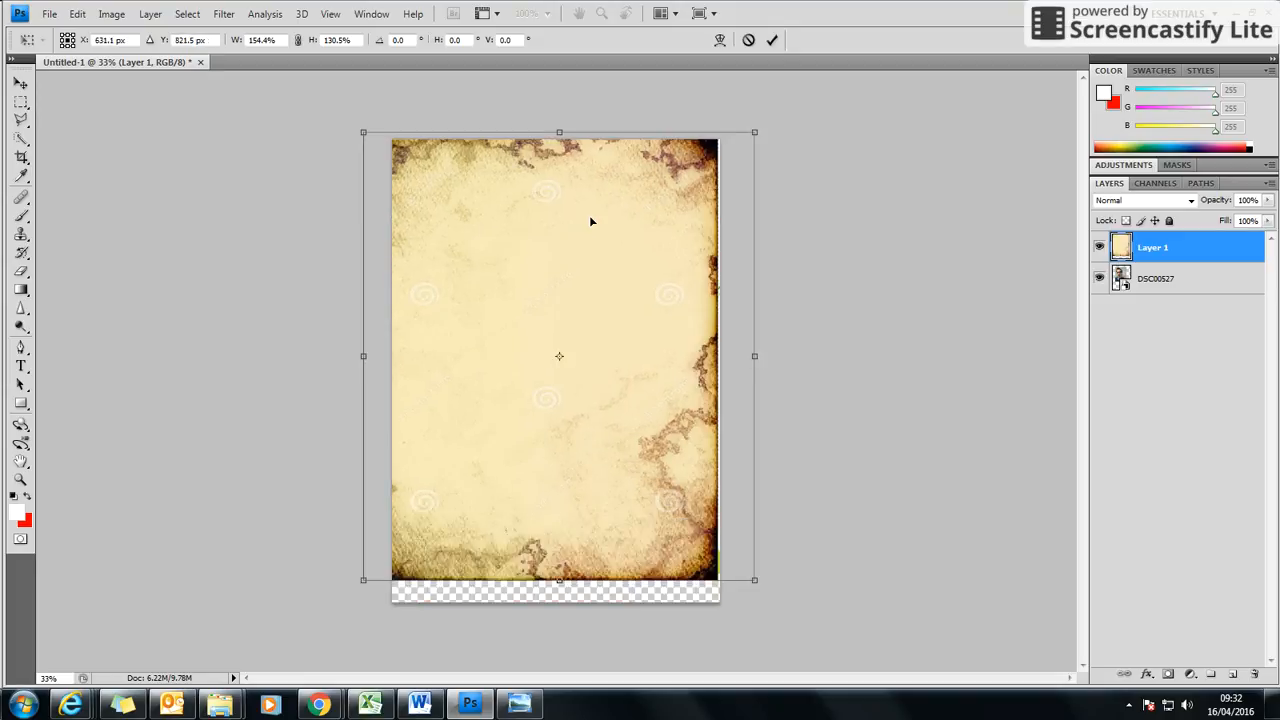
pyautogui.moveTo(589, 221); pyautogui.dragTo(589, 229)
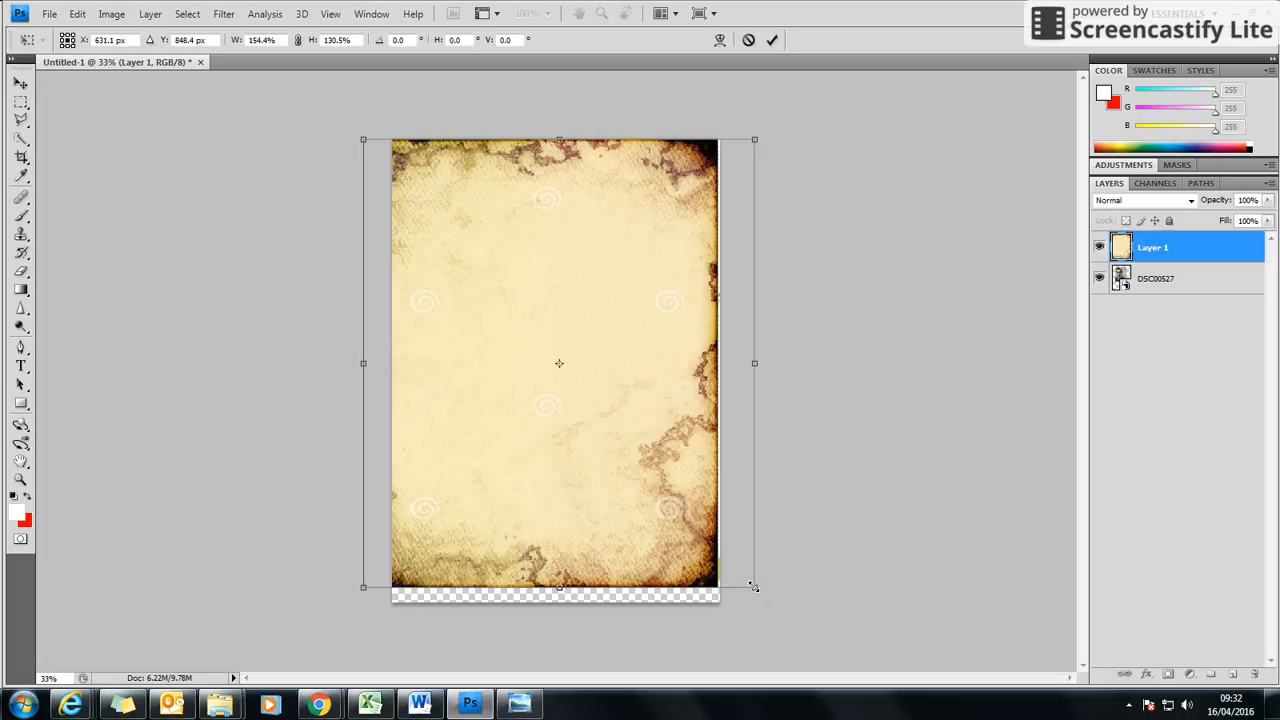
pyautogui.moveTo(757, 590)
pyautogui.mouseDown()
pyautogui.moveTo(724, 600)
pyautogui.moveTo(758, 597)
pyautogui.mouseUp()
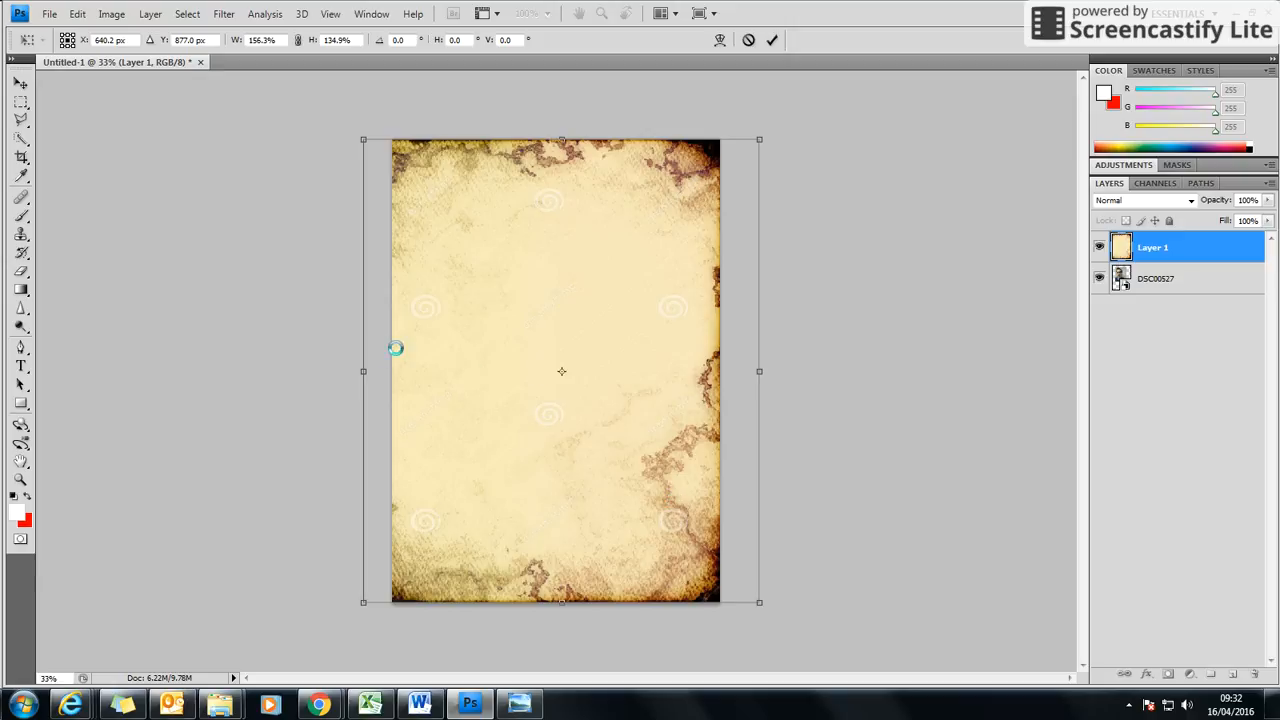
# - Narrow the parchment to about 143.4% width, fitting its side borders to the canvas edges, and apply the transformation
pyautogui.moveTo(361, 371); pyautogui.dragTo(394, 371)
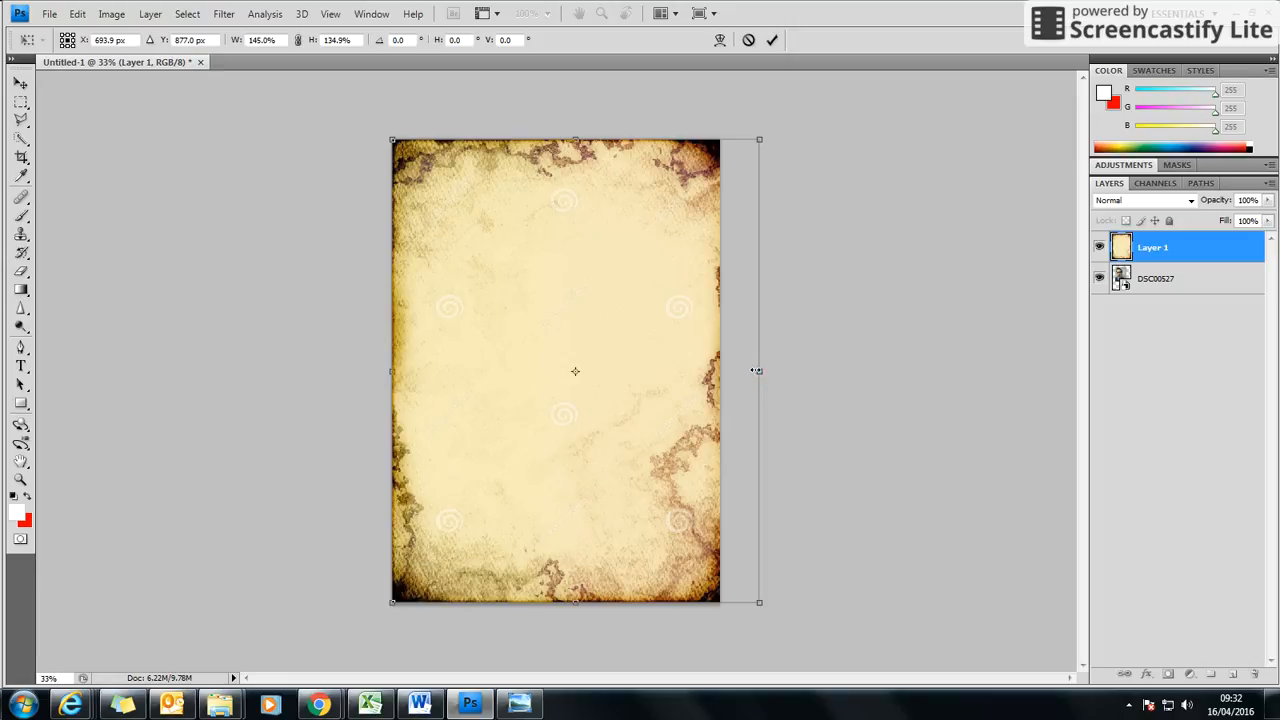
pyautogui.moveTo(751, 370); pyautogui.dragTo(745, 370)
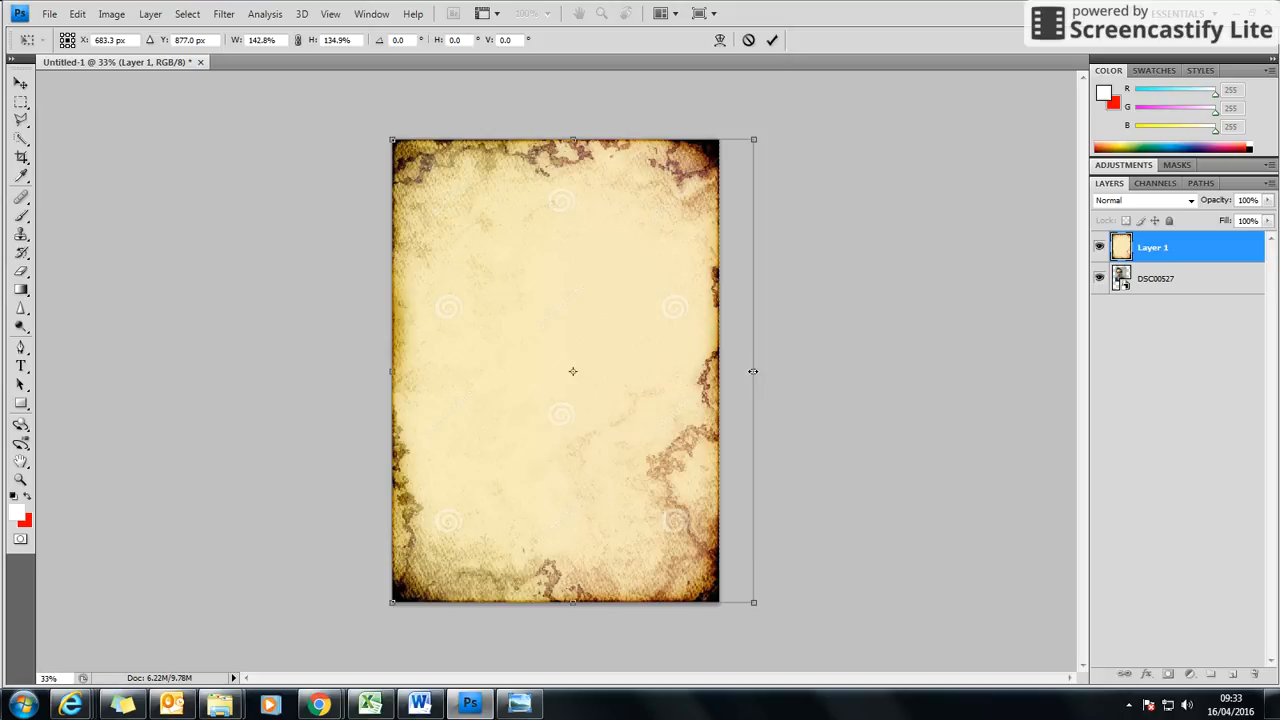
pyautogui.moveTo(756, 371); pyautogui.dragTo(755, 371)
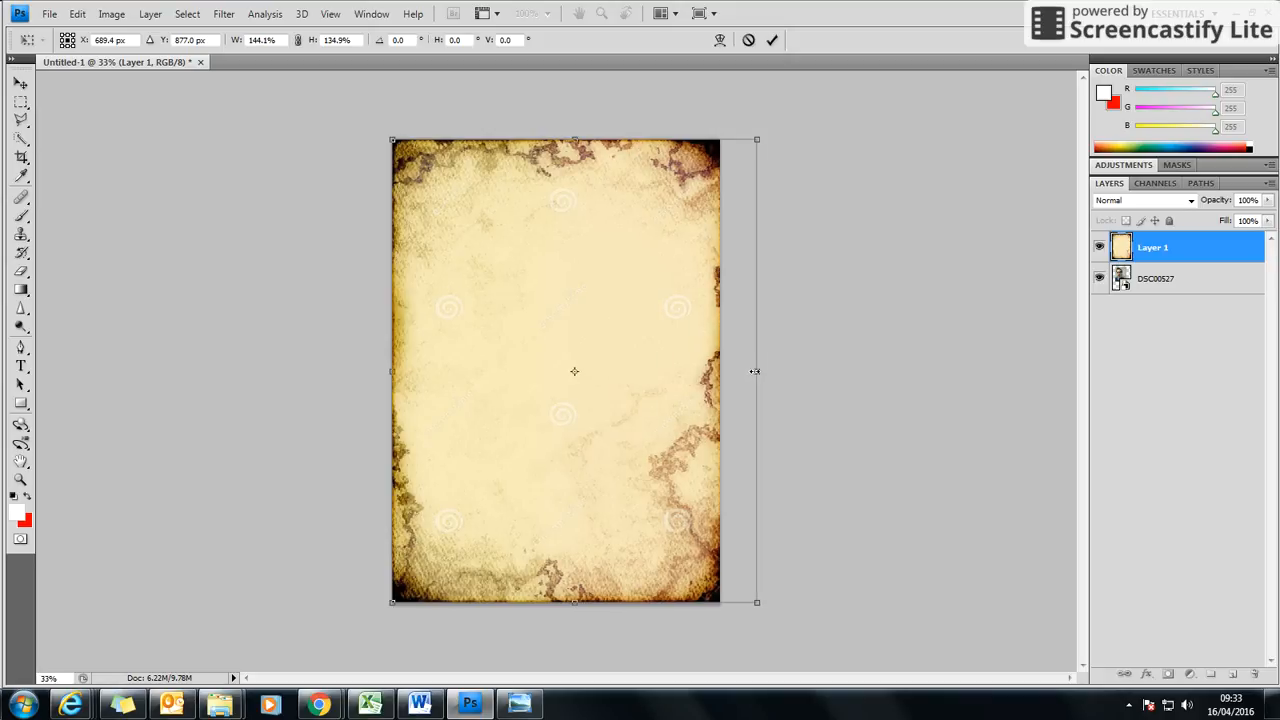
pyautogui.moveTo(754, 371); pyautogui.dragTo(753, 371)
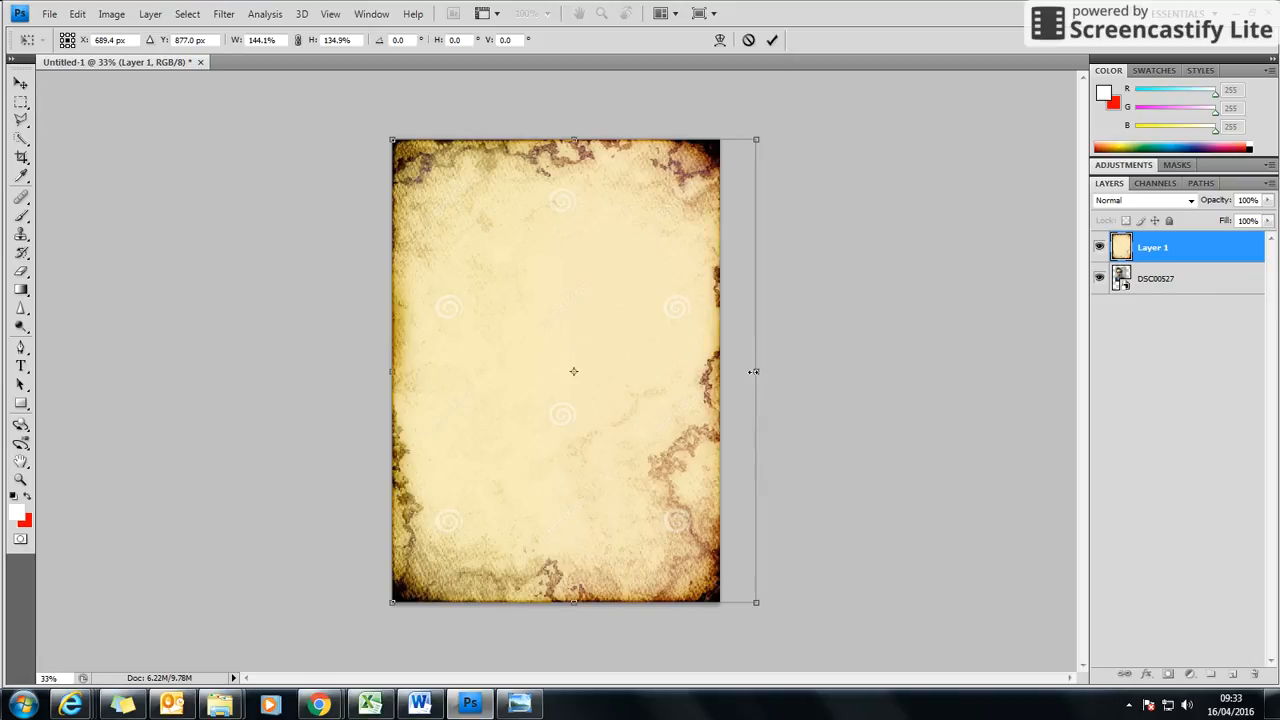
pyautogui.moveTo(754, 371); pyautogui.dragTo(753, 371)
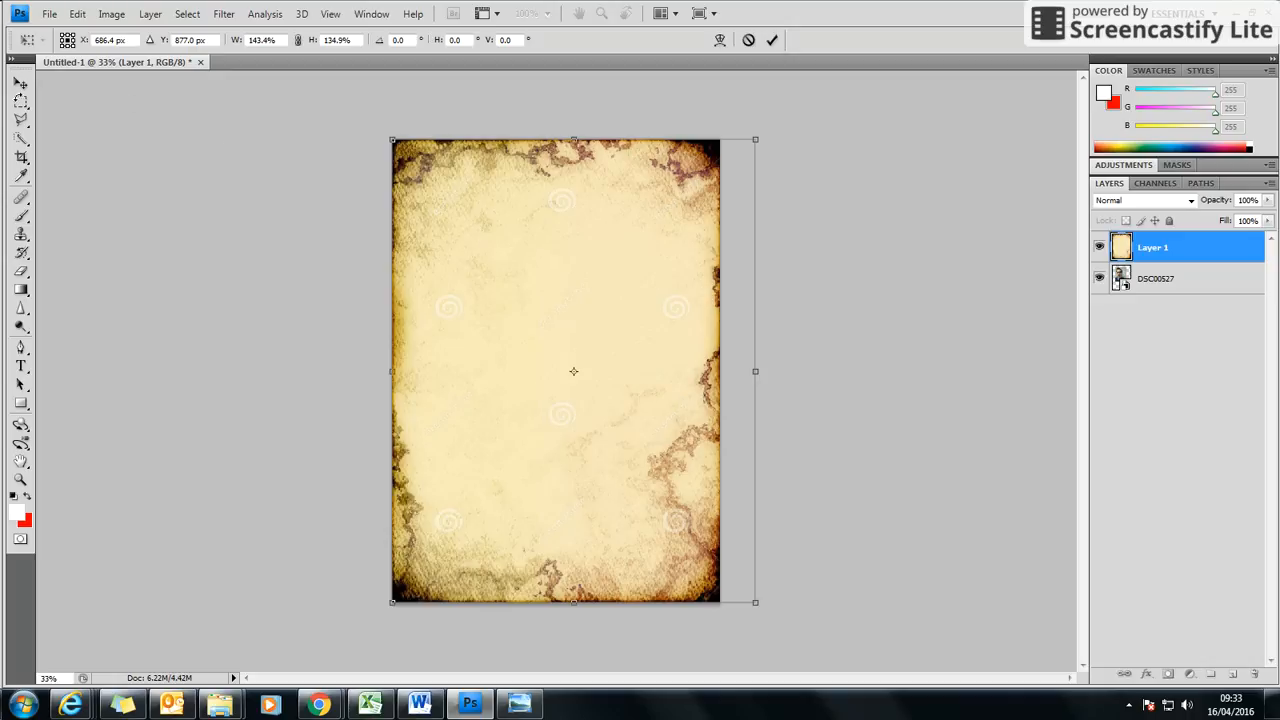
pyautogui.click(20, 85)
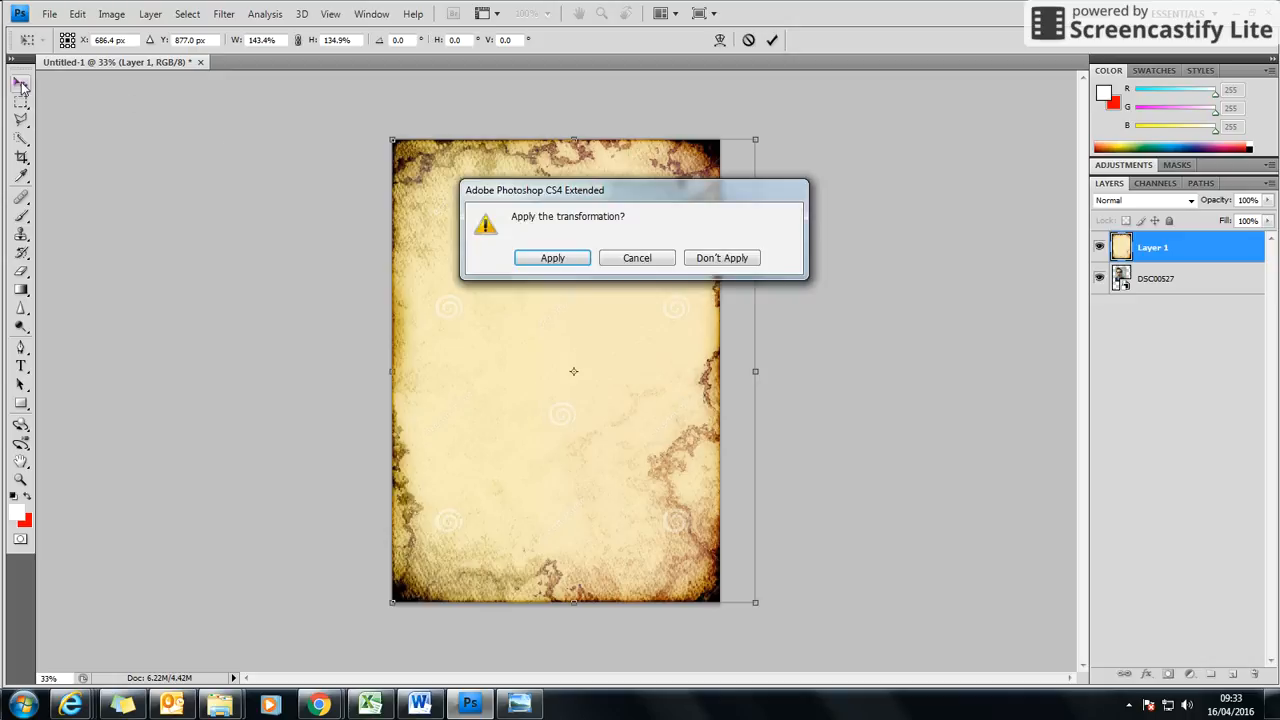
pyautogui.click(562, 268)
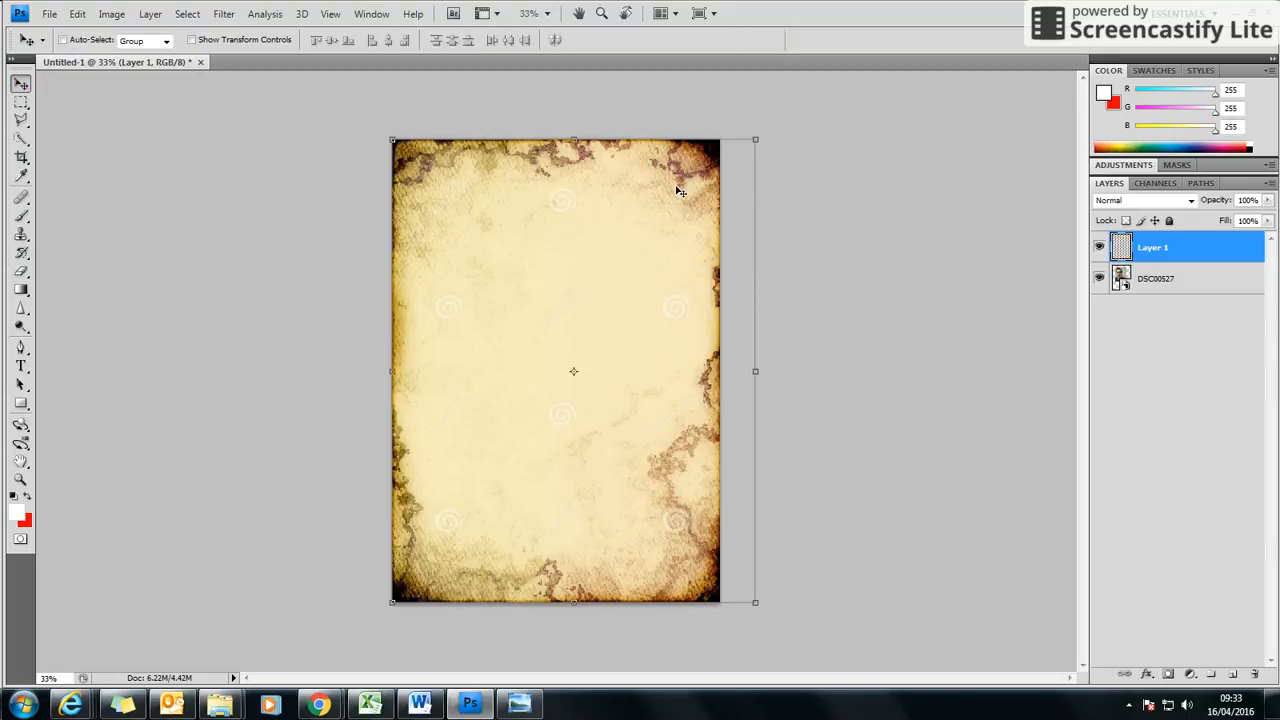